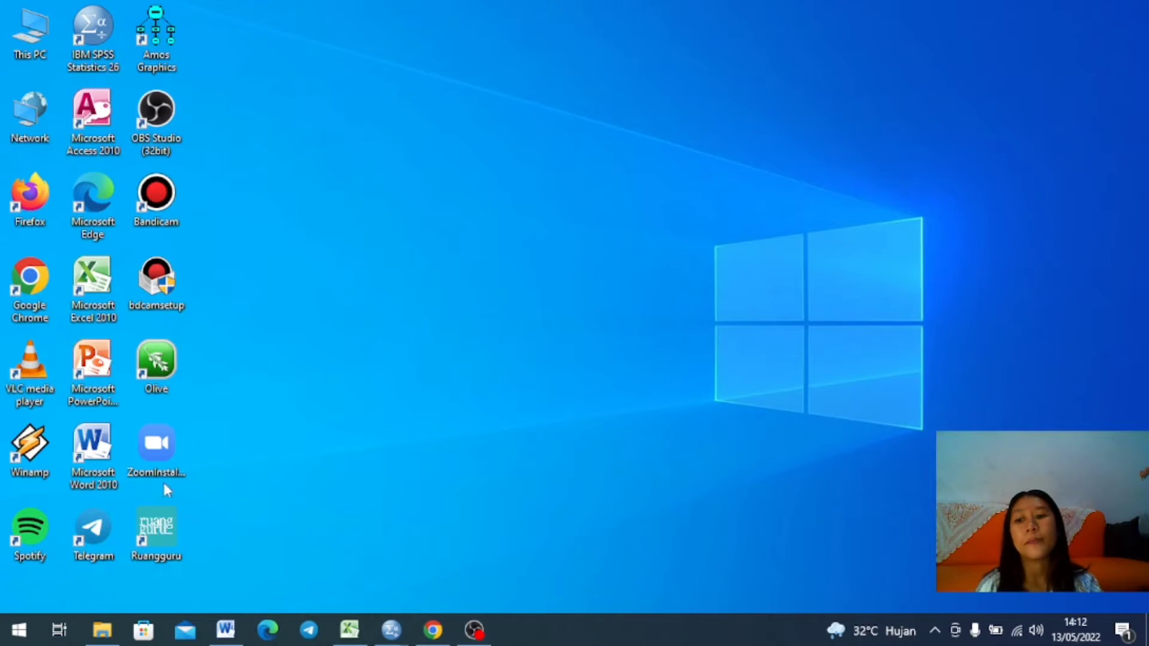
Step: Switch to the Tugas Lengkap Regresi Linear workbook in Excel and examine each variable's sheet from Etos Kerja (X1) to Prestasi Kerja
click(348, 628)
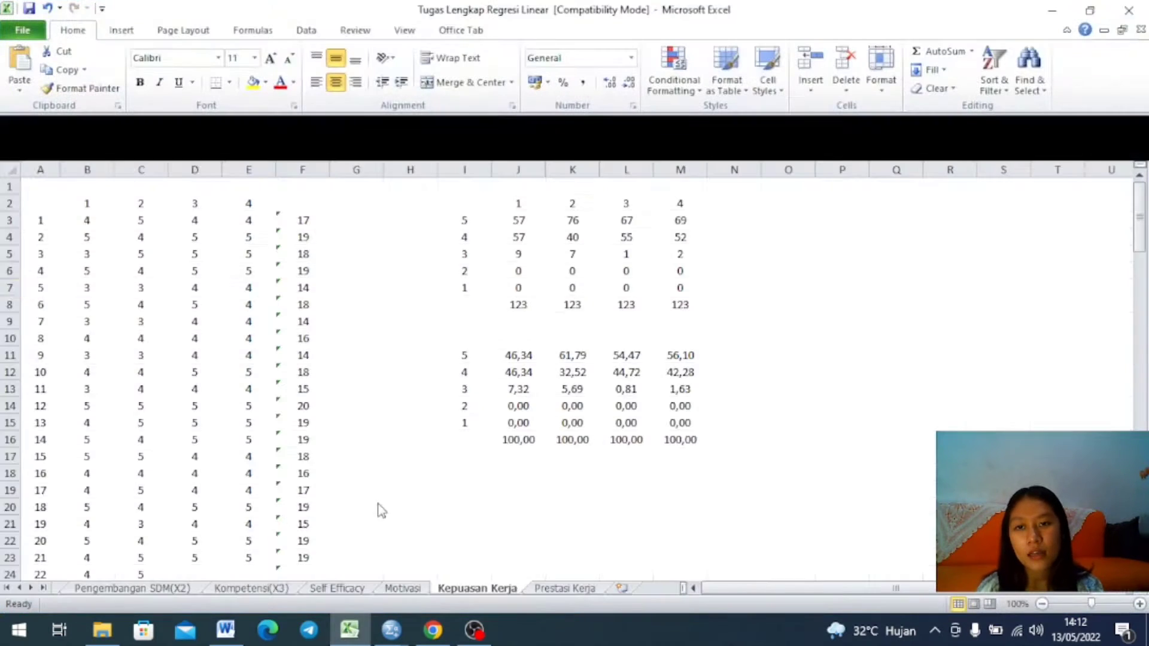
click(19, 588)
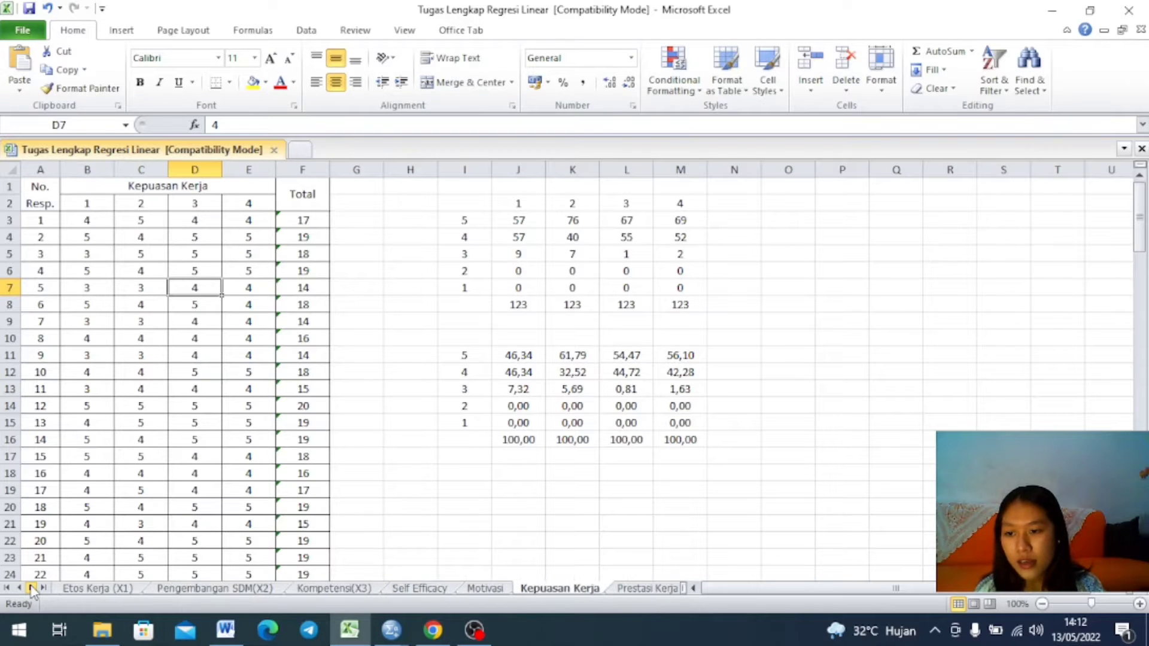
click(32, 588)
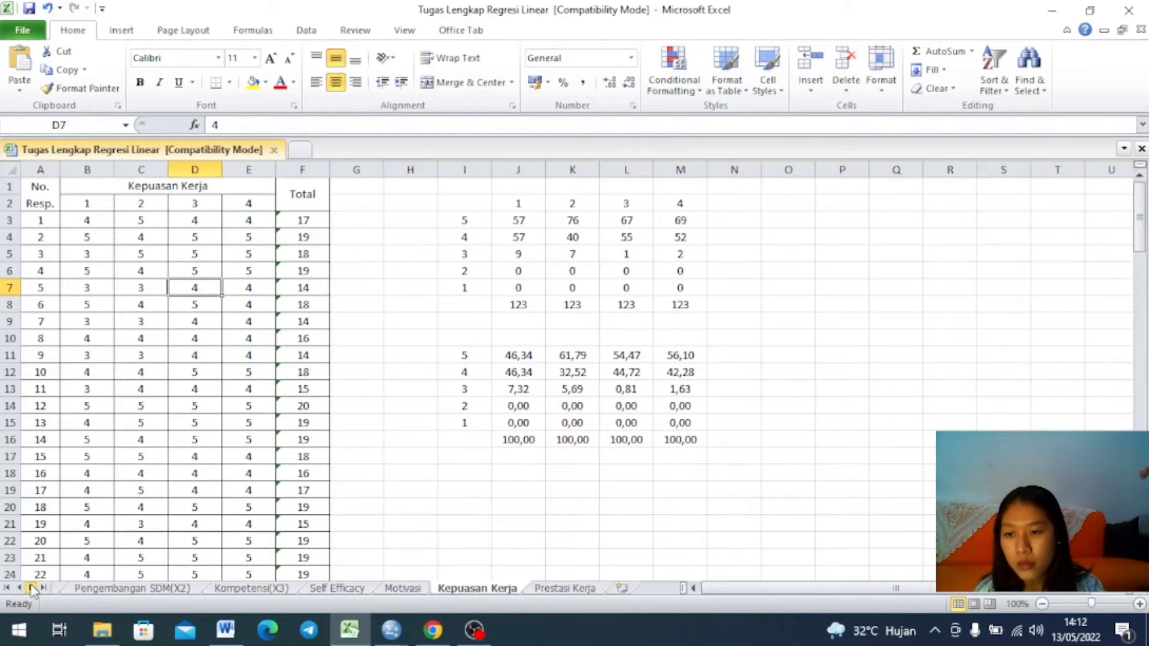
click(19, 588)
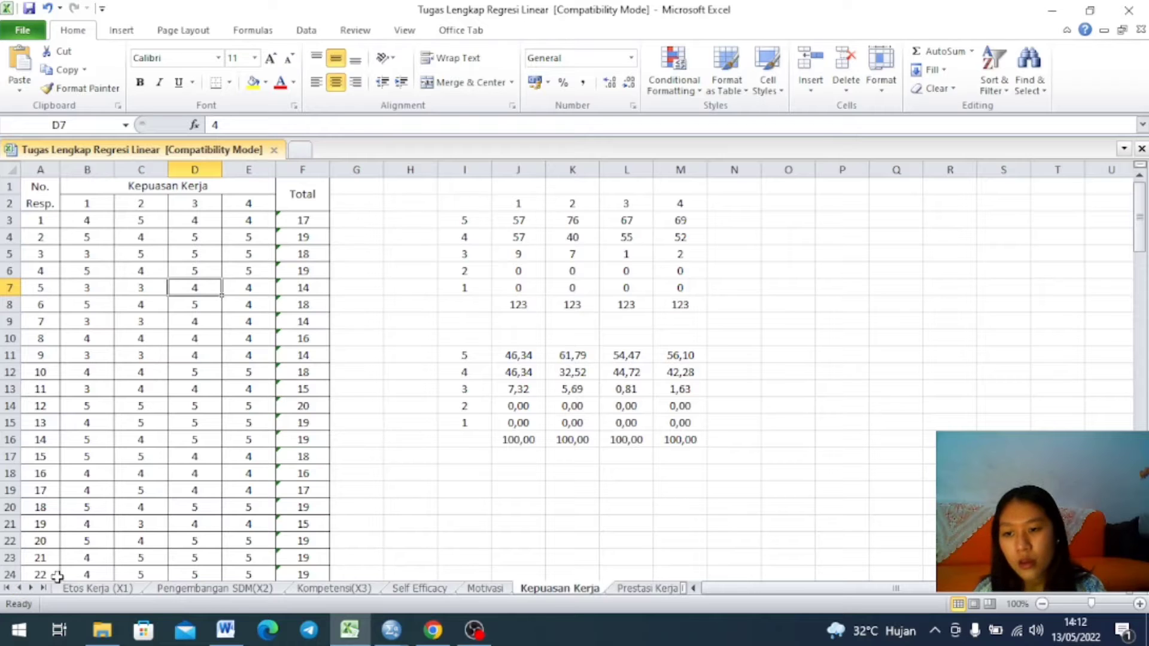
click(97, 588)
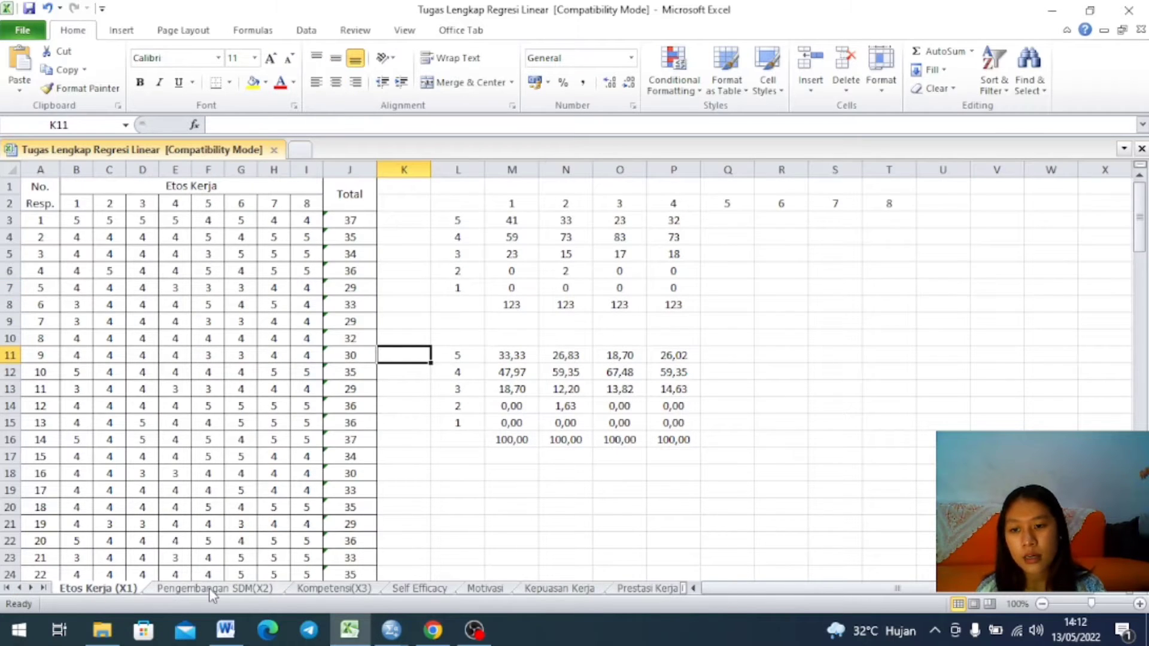
click(205, 588)
click(342, 589)
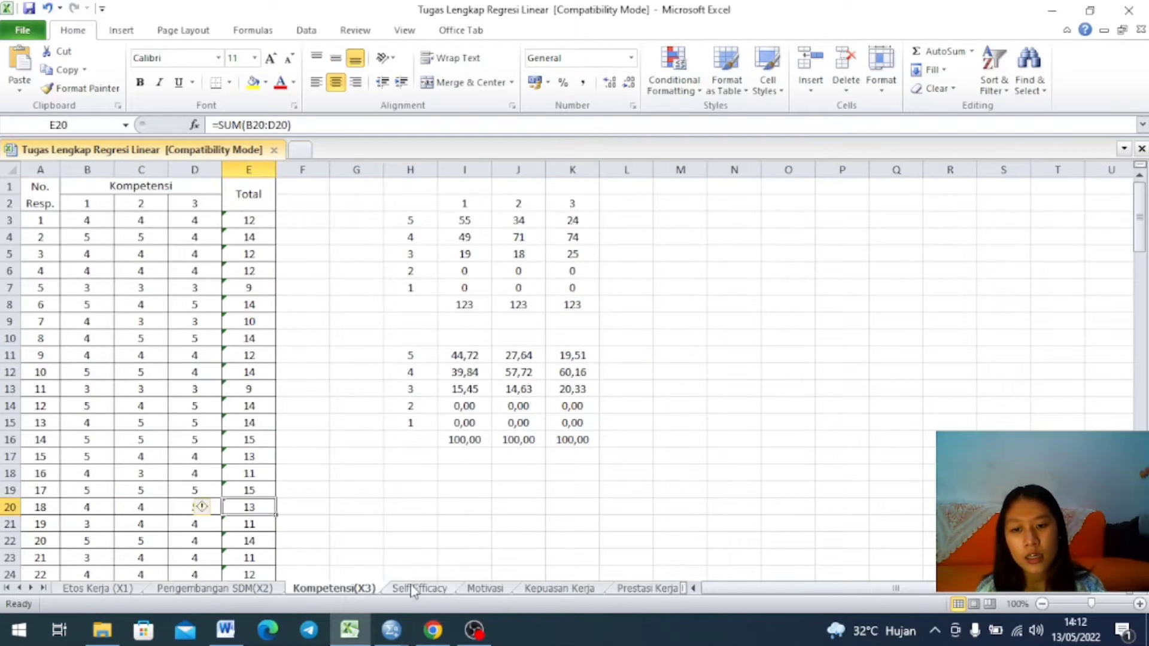
click(449, 590)
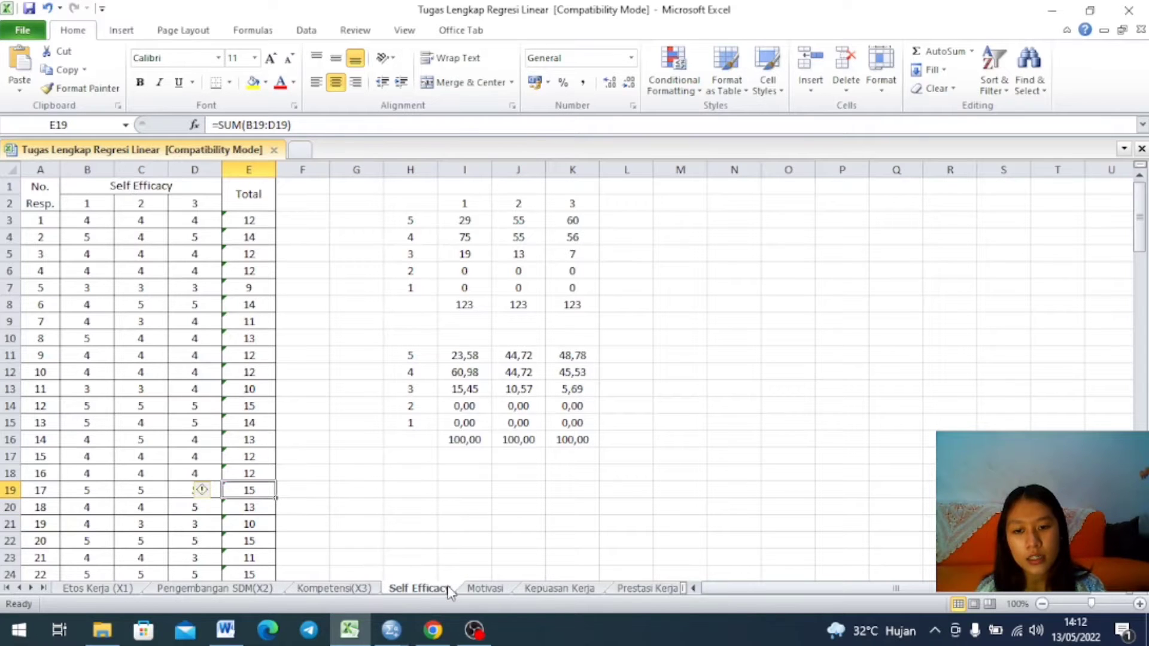
click(502, 591)
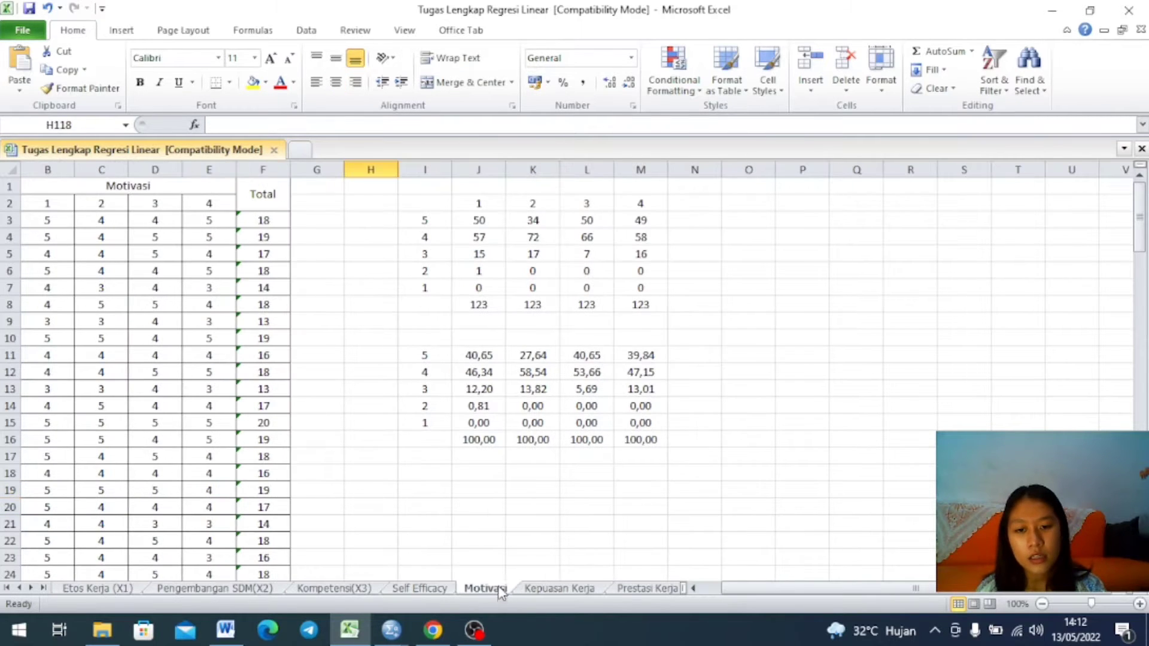
click(565, 590)
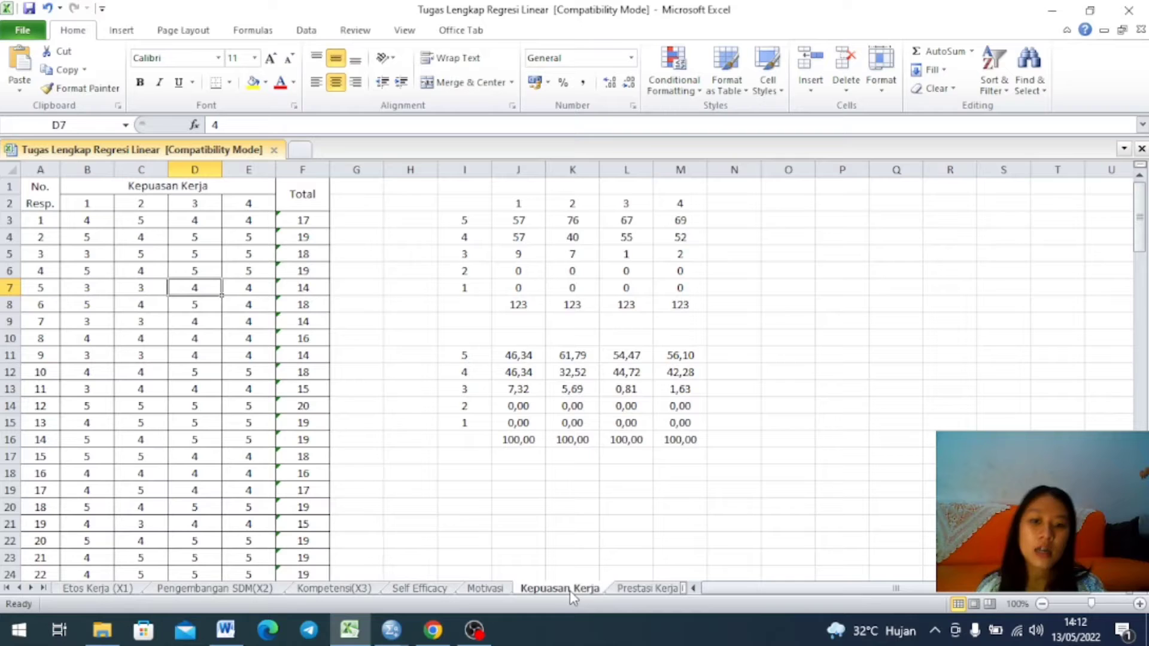
click(631, 591)
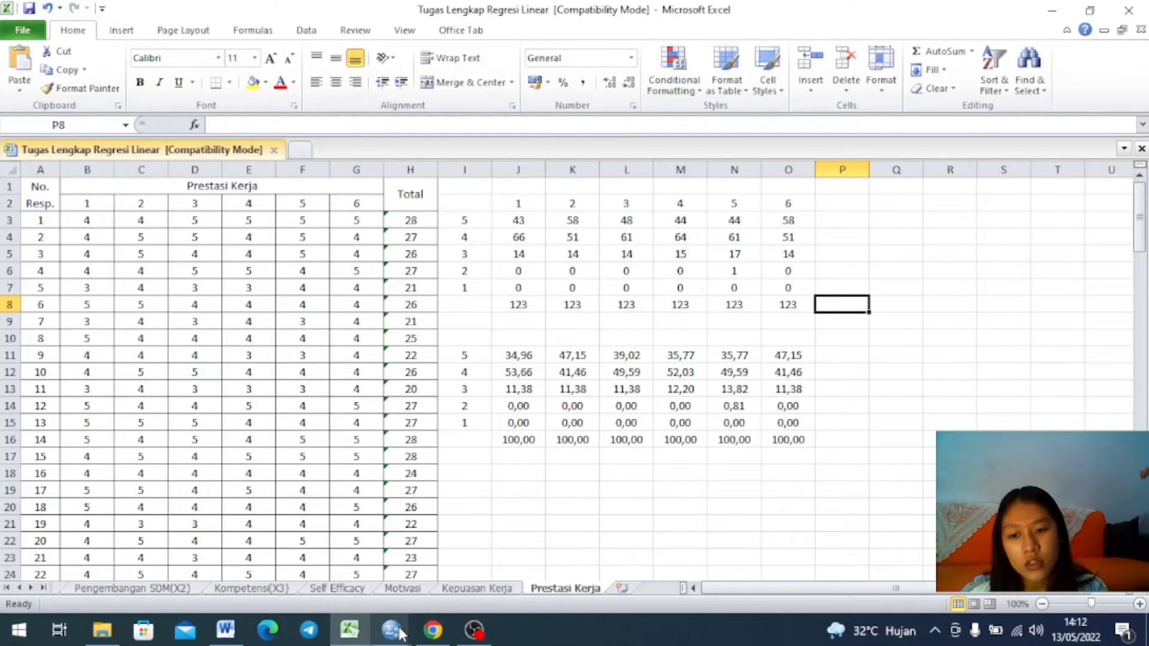
Step: Switch to the SPSS Data Editor and widen the variable list's Name column to fit the full variable names
mouse_move(400, 633)
click(337, 563)
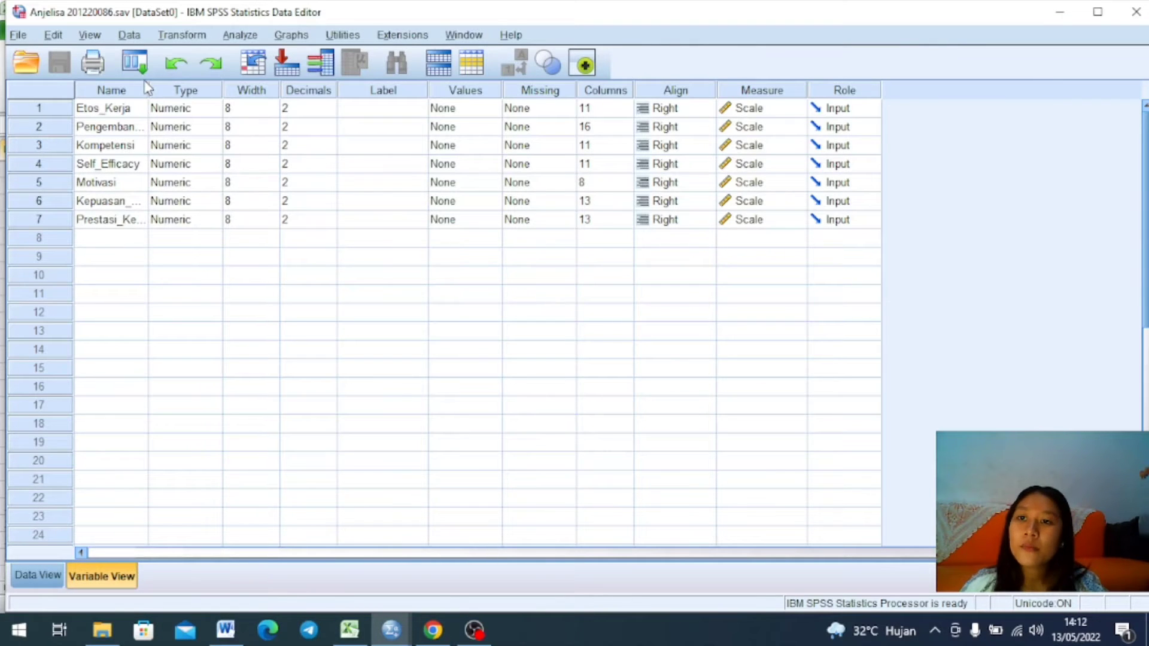
drag(155, 87, 189, 82)
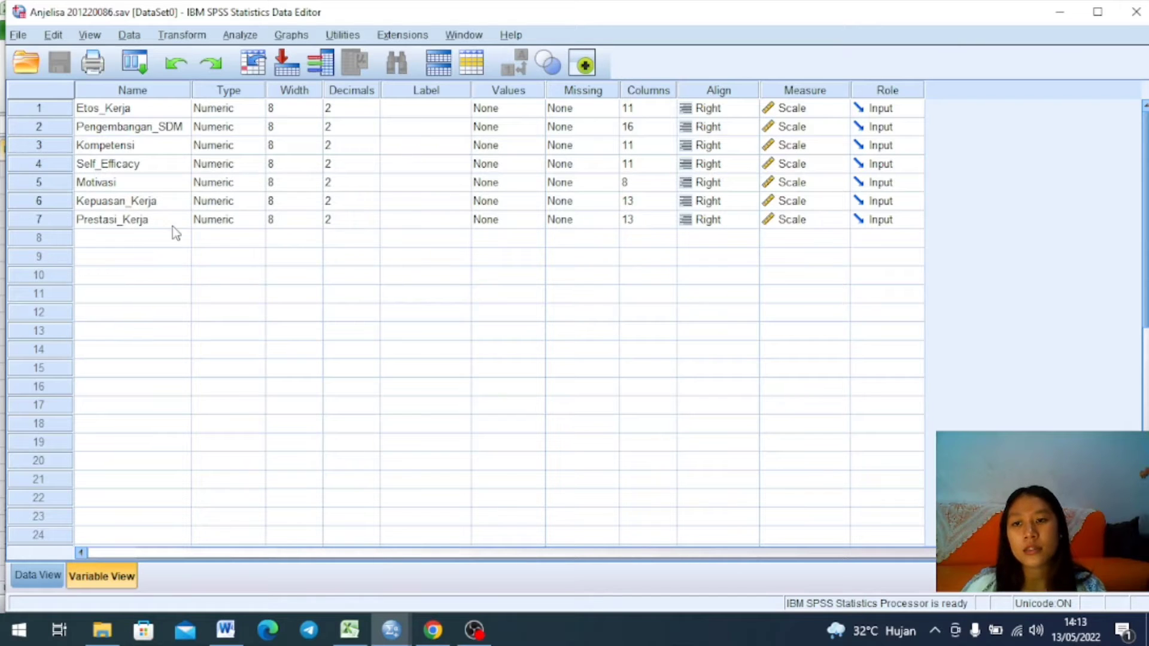
Step: Examine the respondents' total scores in the SPSS data view, referring back to the Excel workbook's variable sheets
click(39, 571)
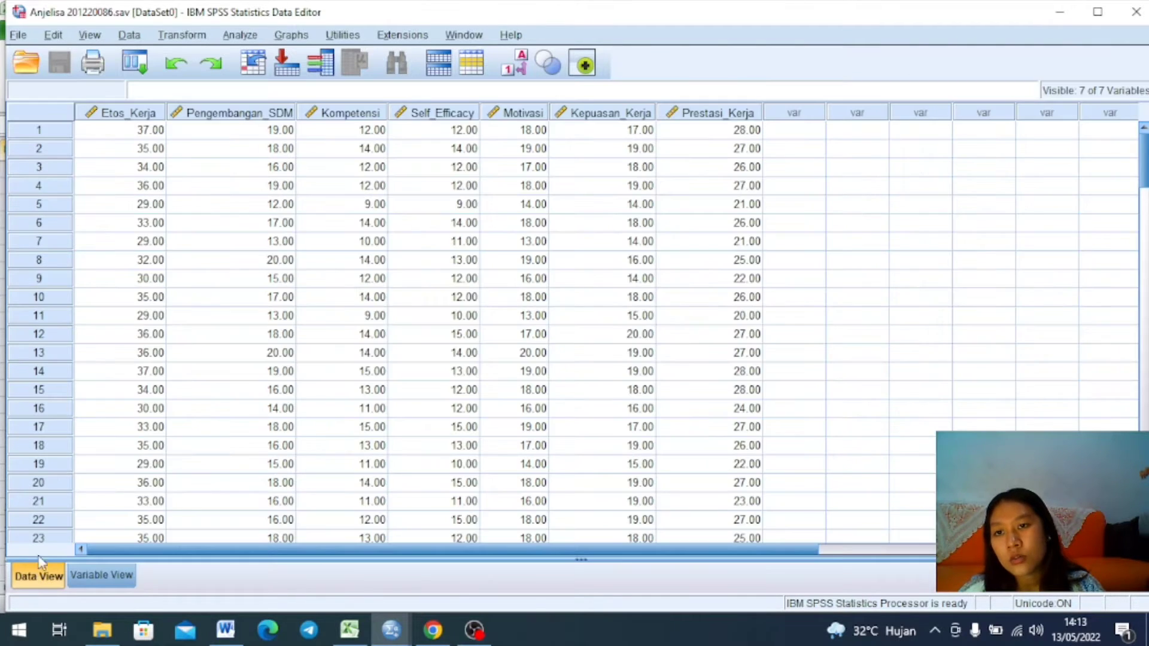
click(128, 134)
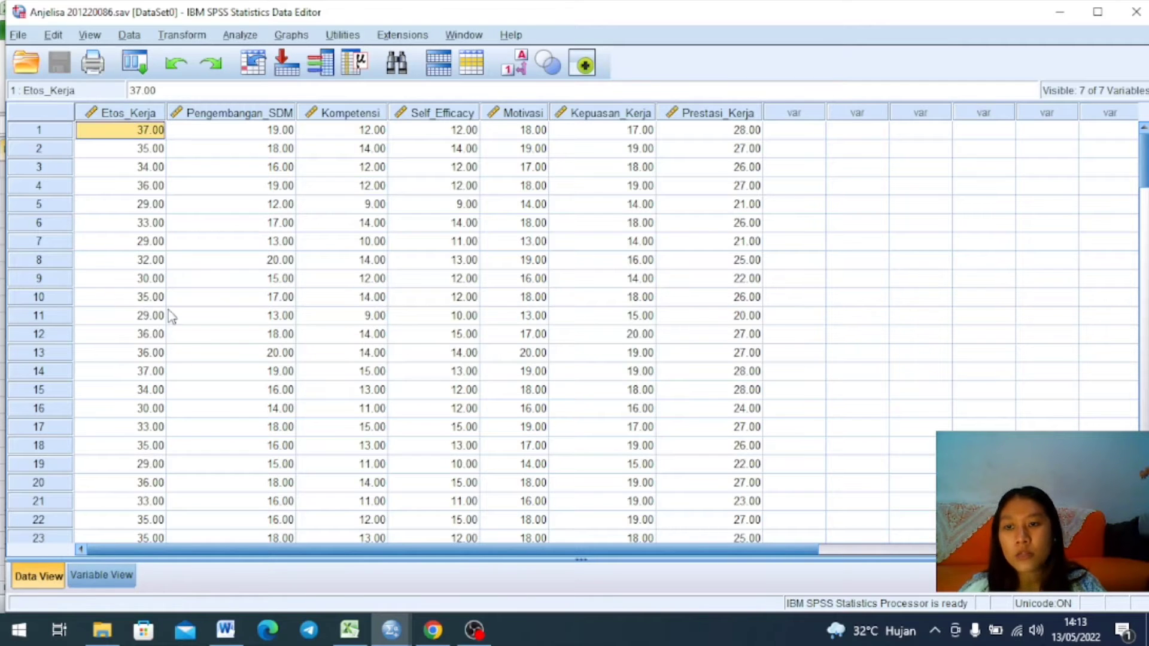
click(350, 630)
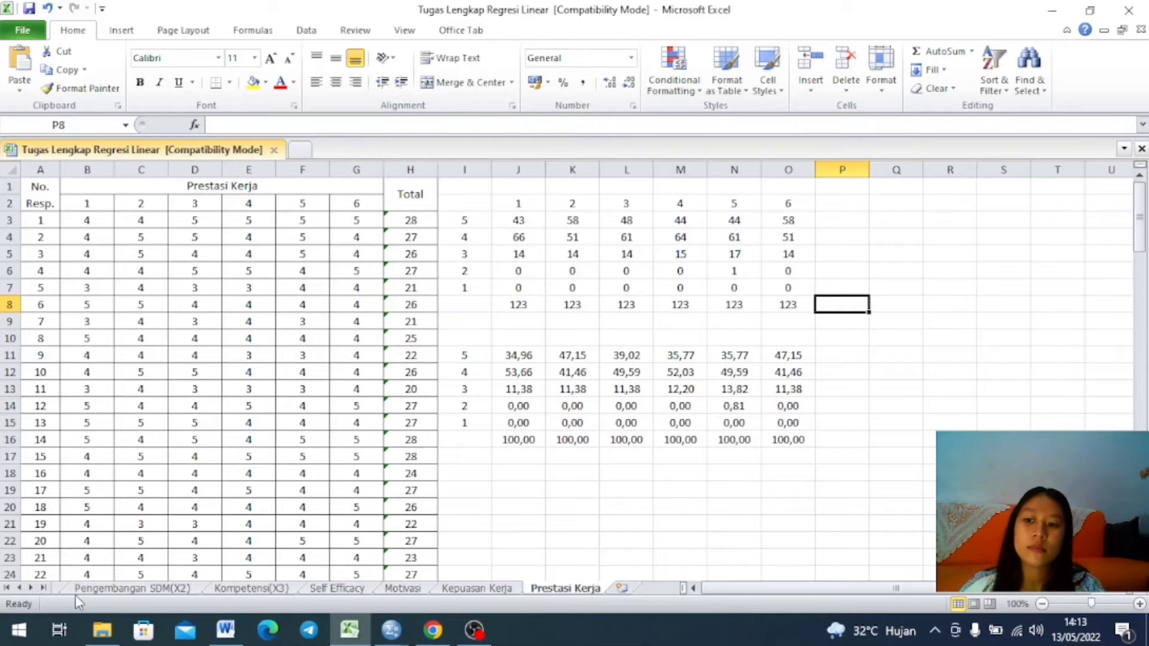
click(19, 587)
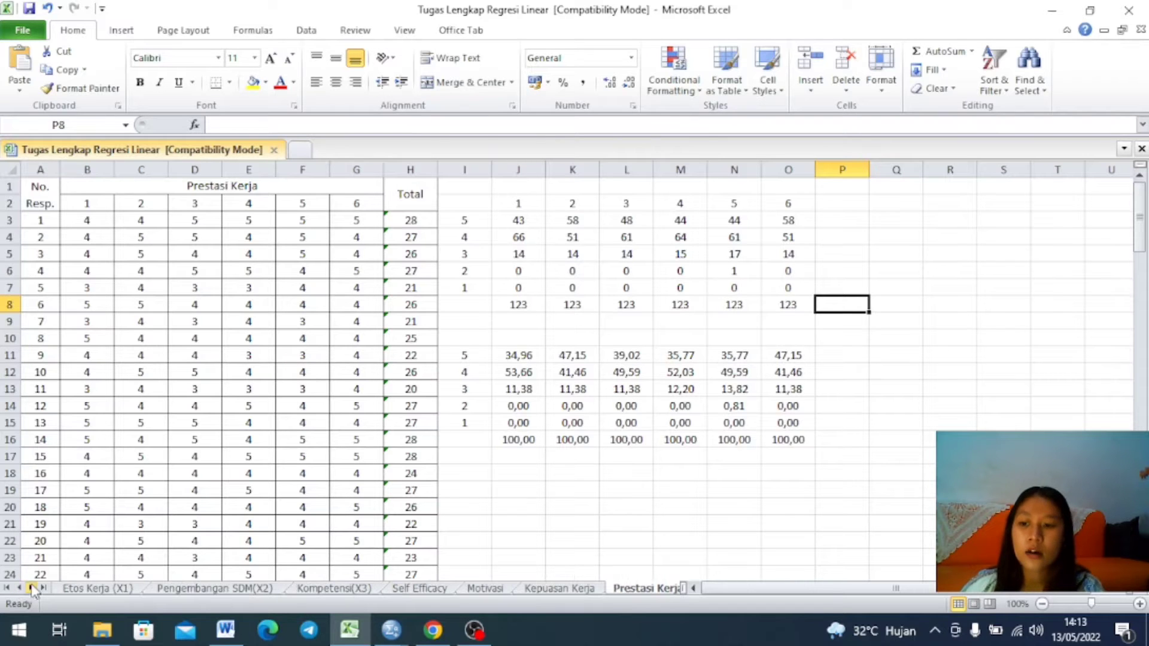
click(390, 631)
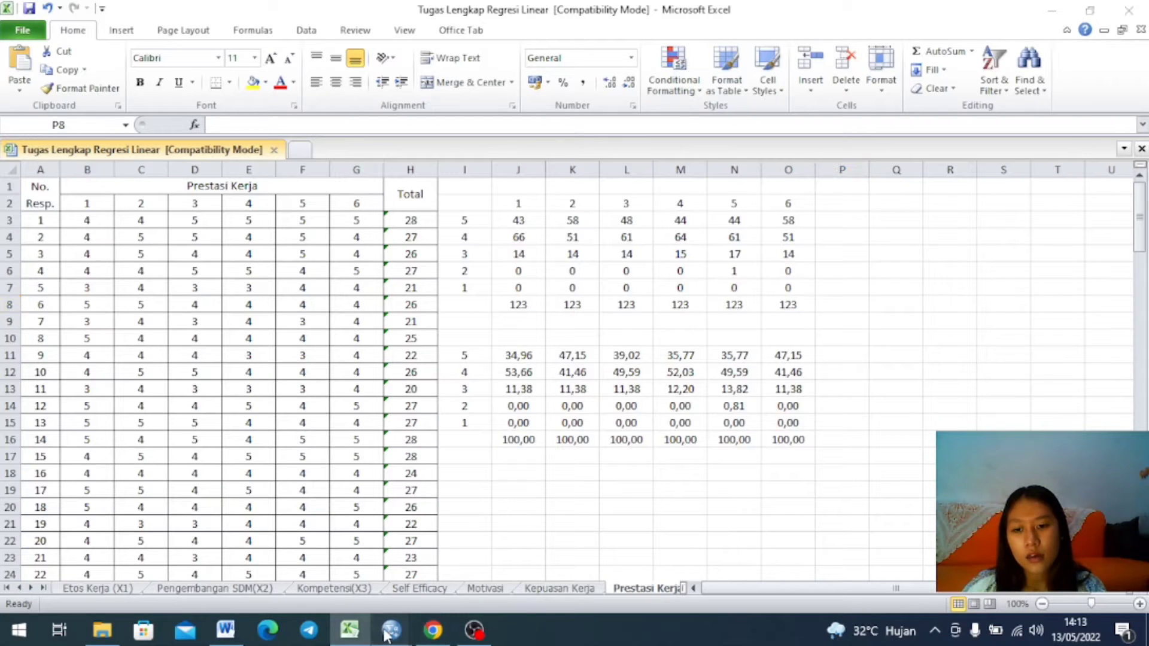
click(348, 560)
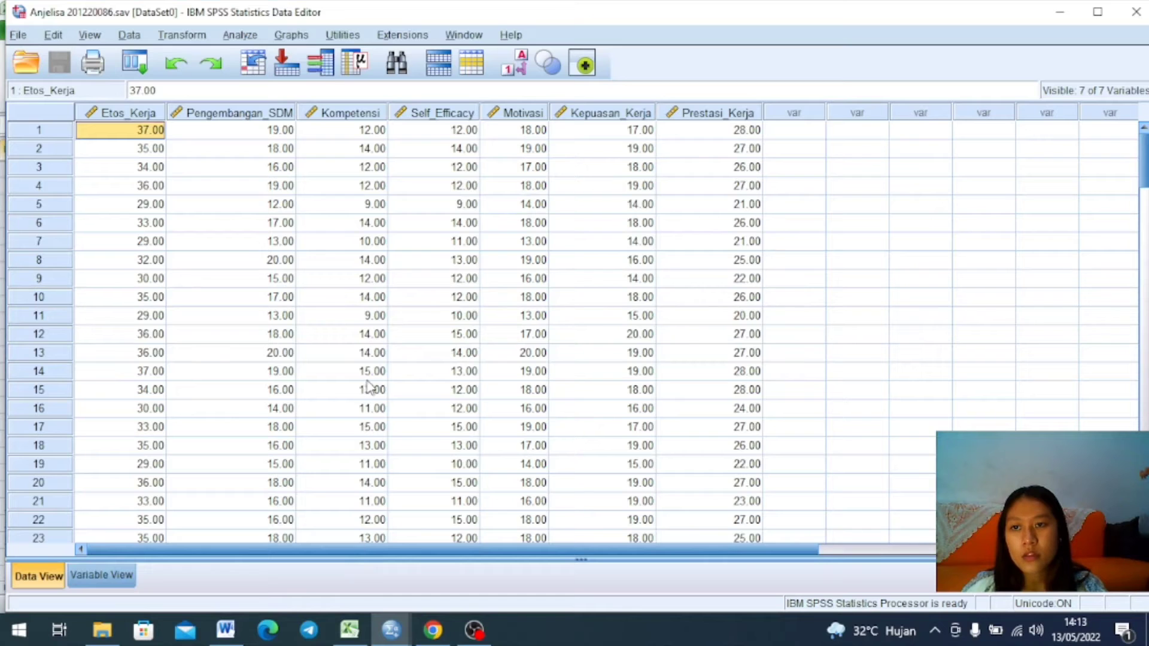
scroll(376, 362, down, 4)
scroll(377, 362, down, 20)
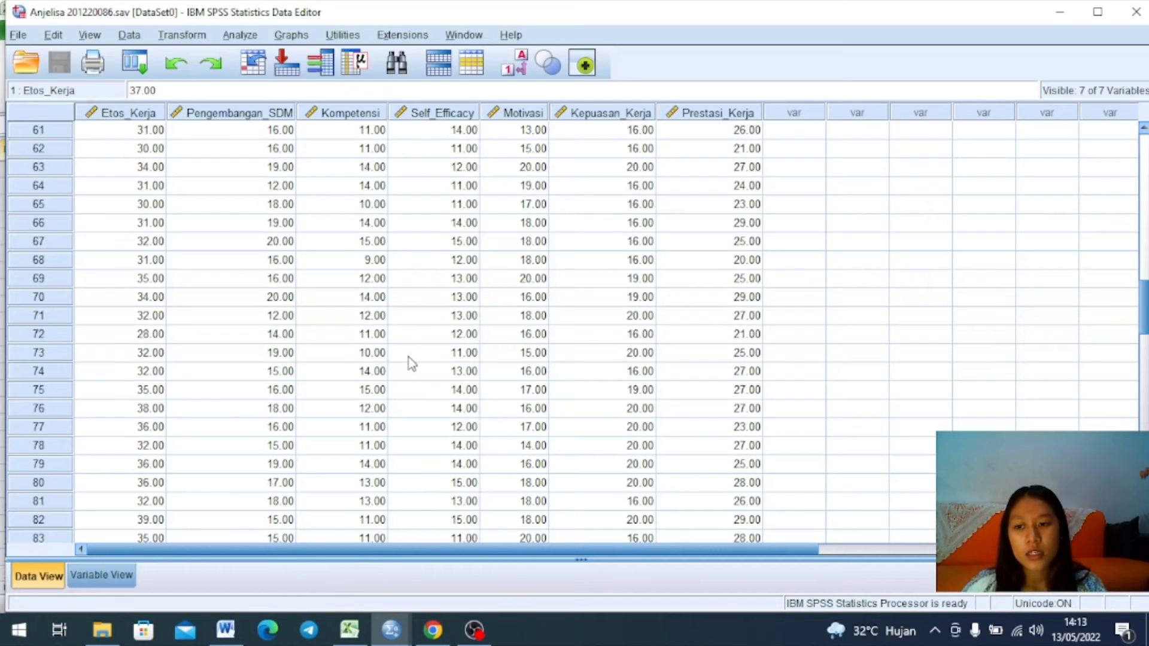
scroll(410, 371, up, 12)
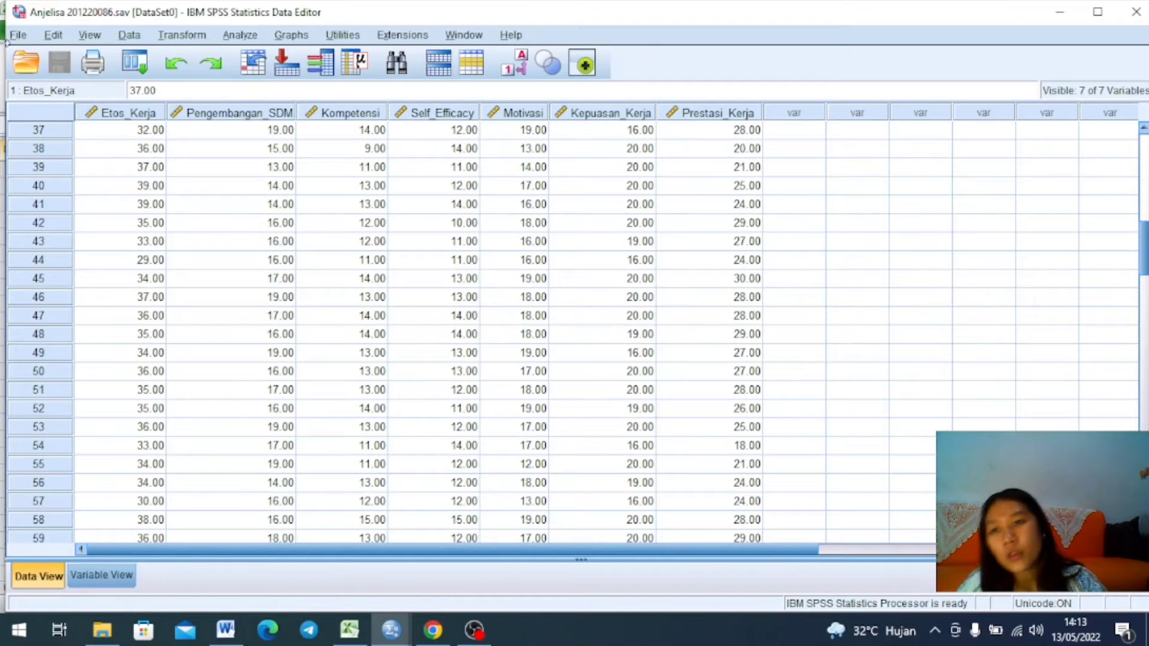
Step: Run a linear regression with Prestasi_Kerja as dependent and the preset predictors, keeping Estimates, Model fit and Collinearity diagnostics selected
click(244, 37)
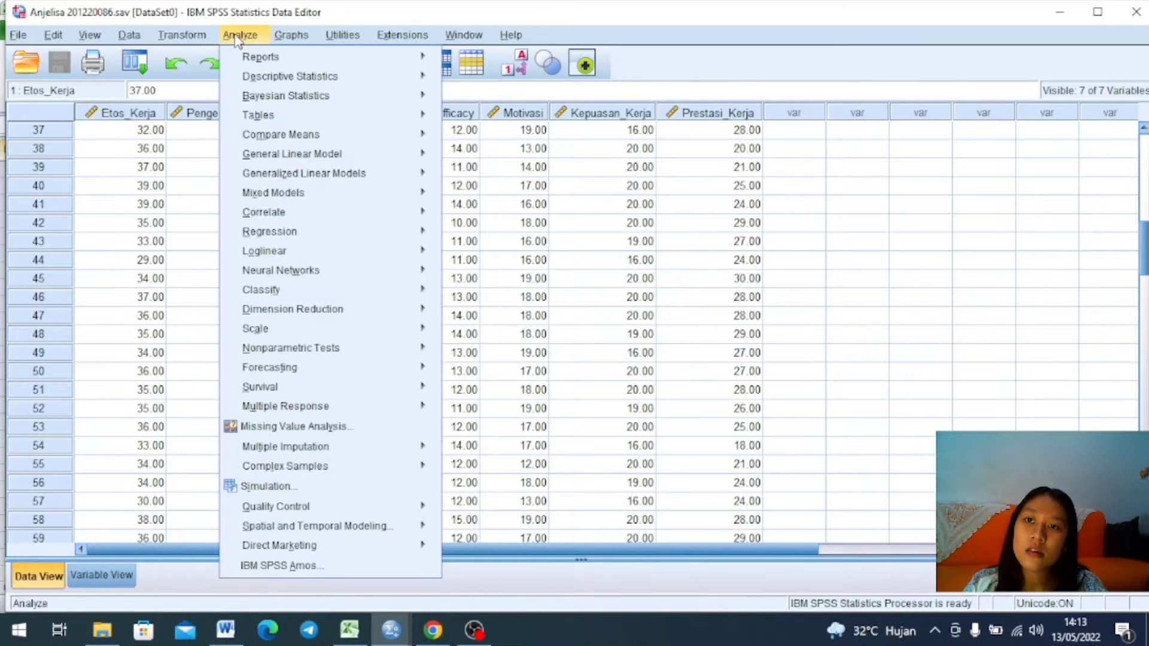
click(240, 36)
click(239, 36)
mouse_move(307, 220)
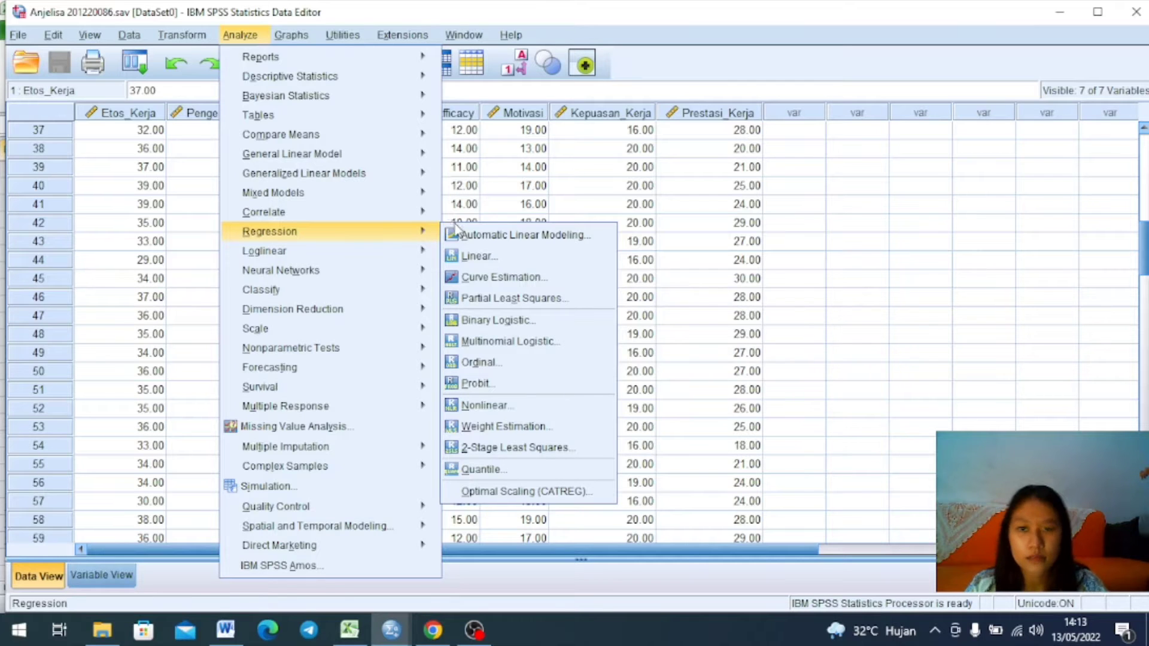
click(473, 256)
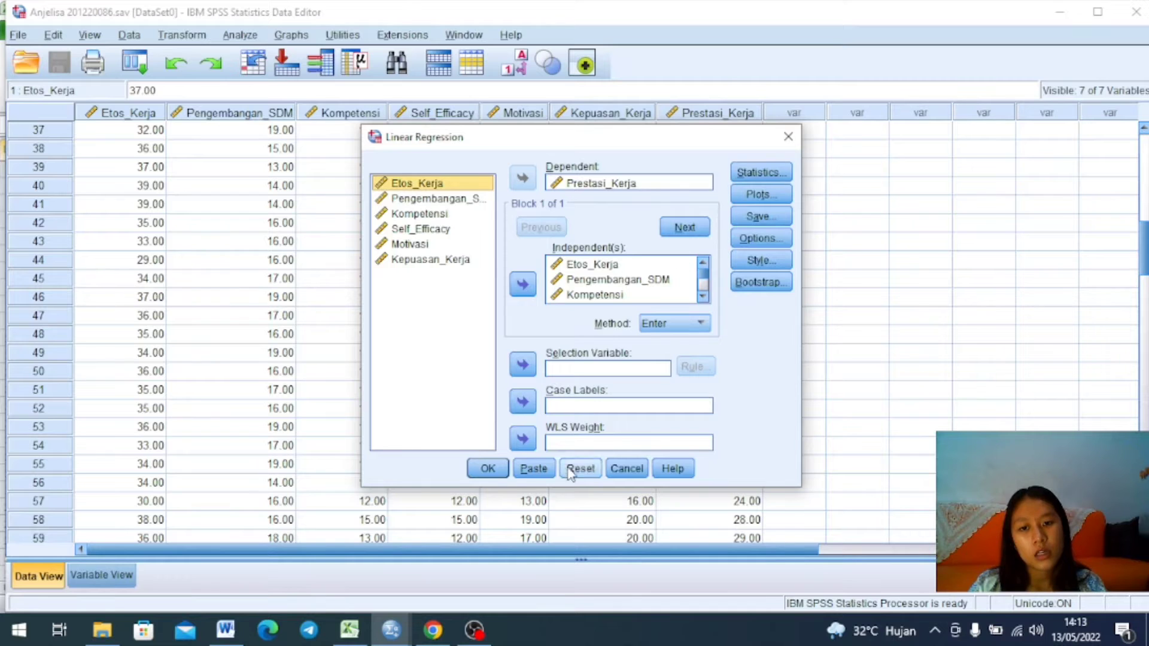
click(760, 173)
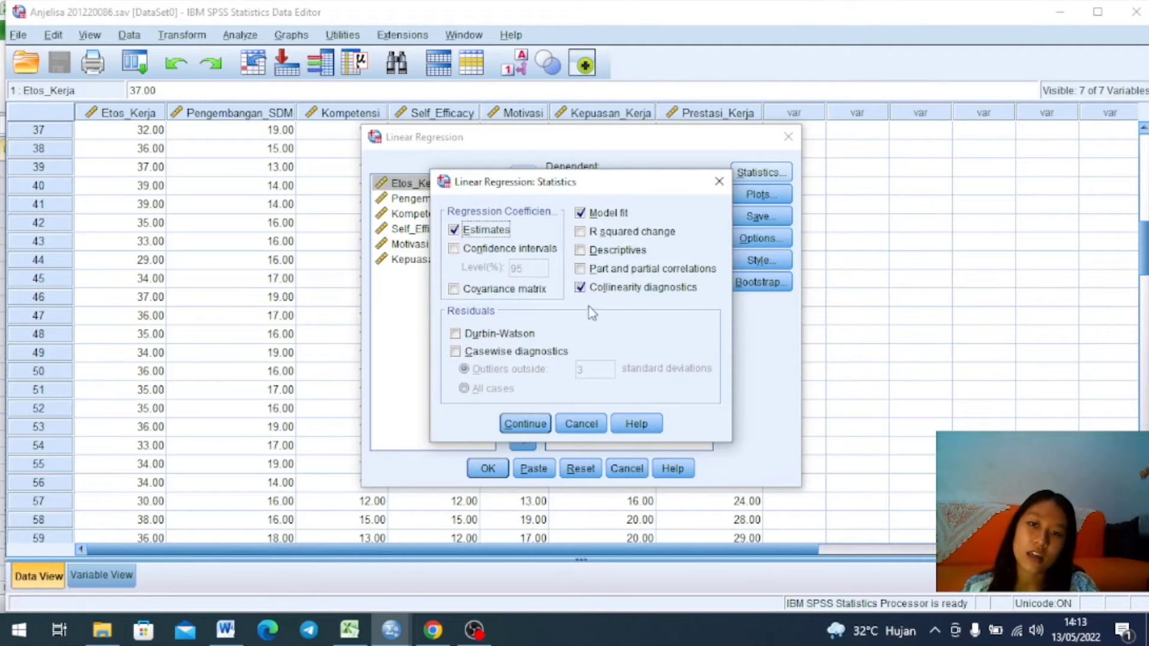
click(520, 425)
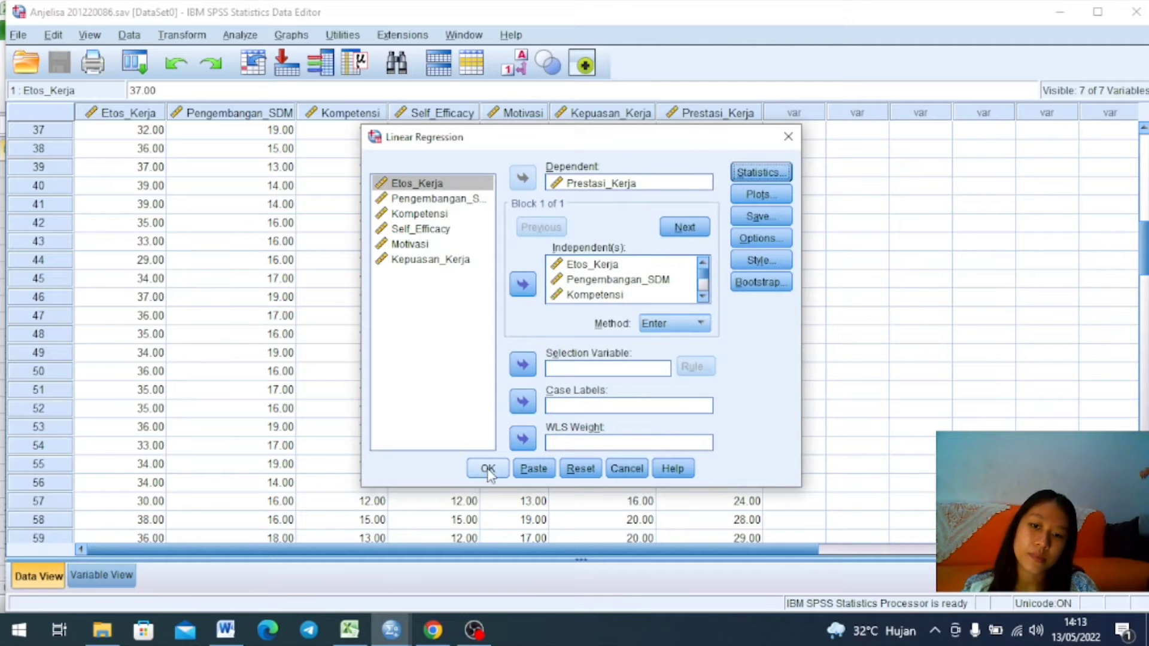
click(488, 469)
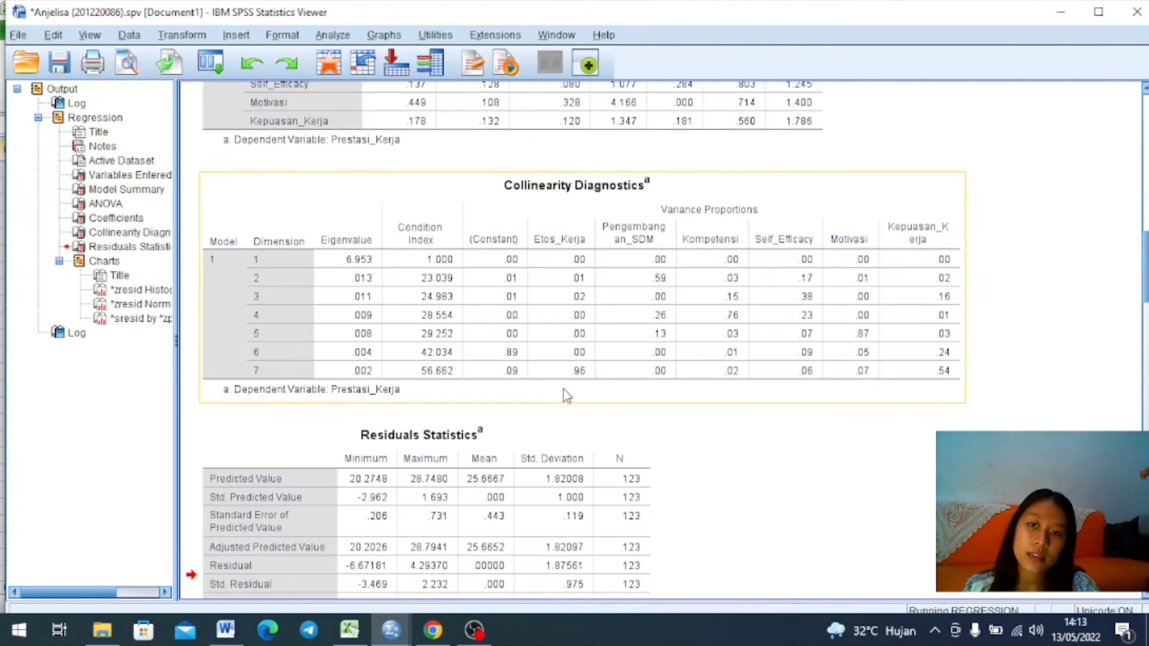
Step: Examine the new regression output, including the Model Summary, ANOVA, Coefficients, Collinearity Diagnostics and Residuals Statistics tables and the residual charts
scroll(583, 359, up, 15)
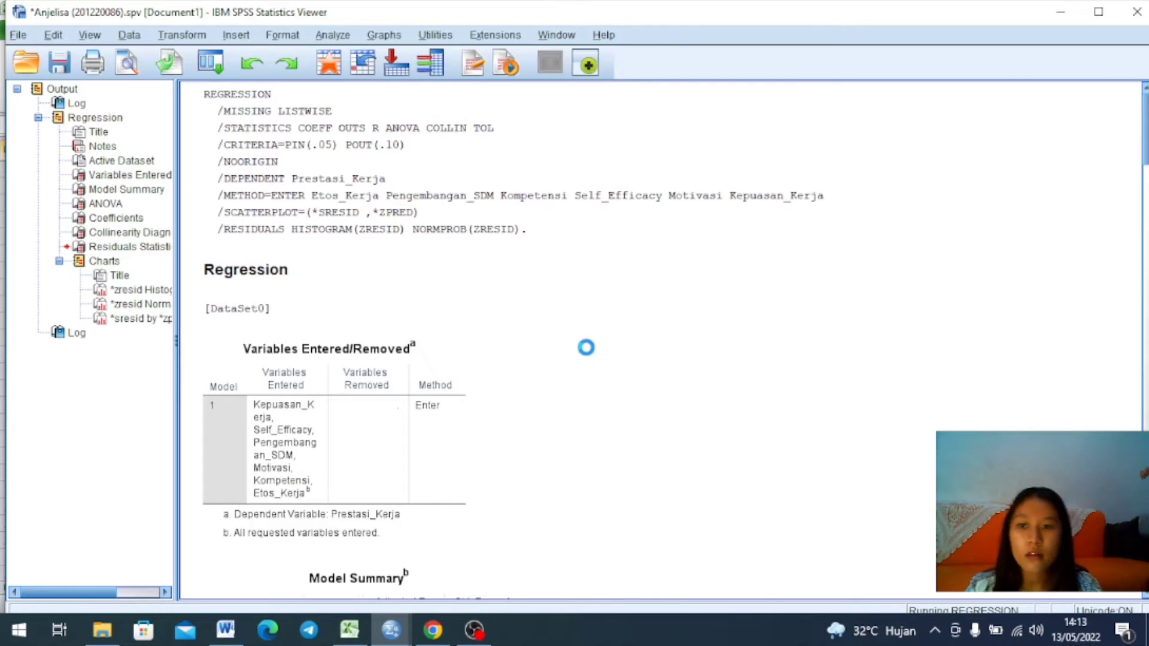
scroll(591, 355, up, 5)
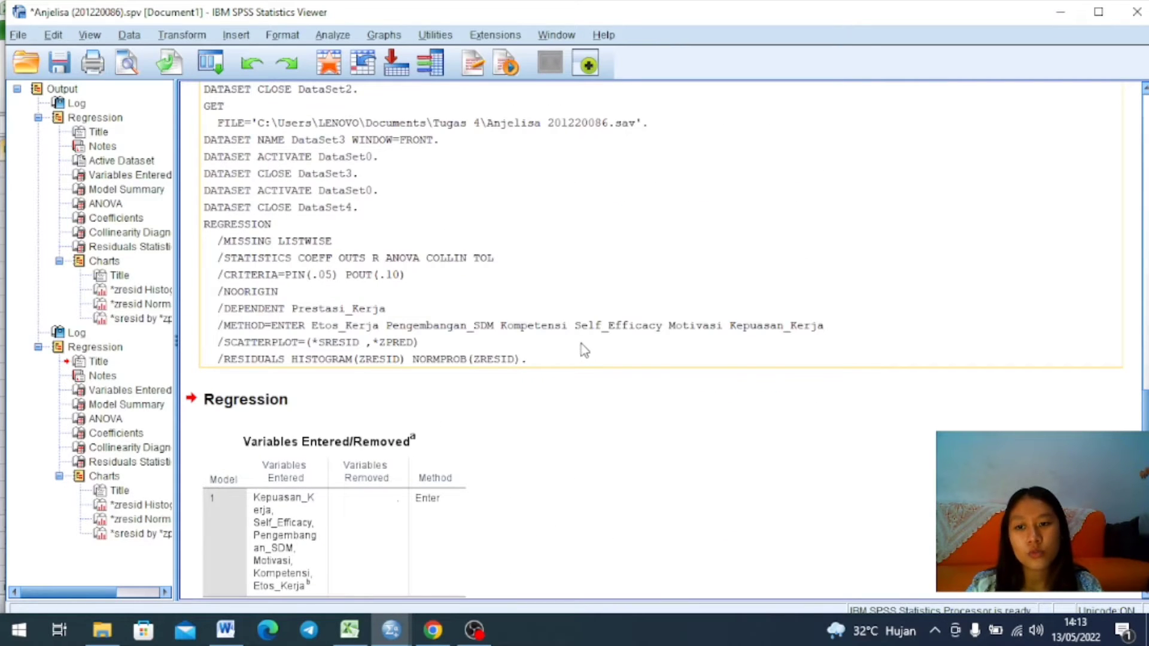
scroll(584, 353, down, 3)
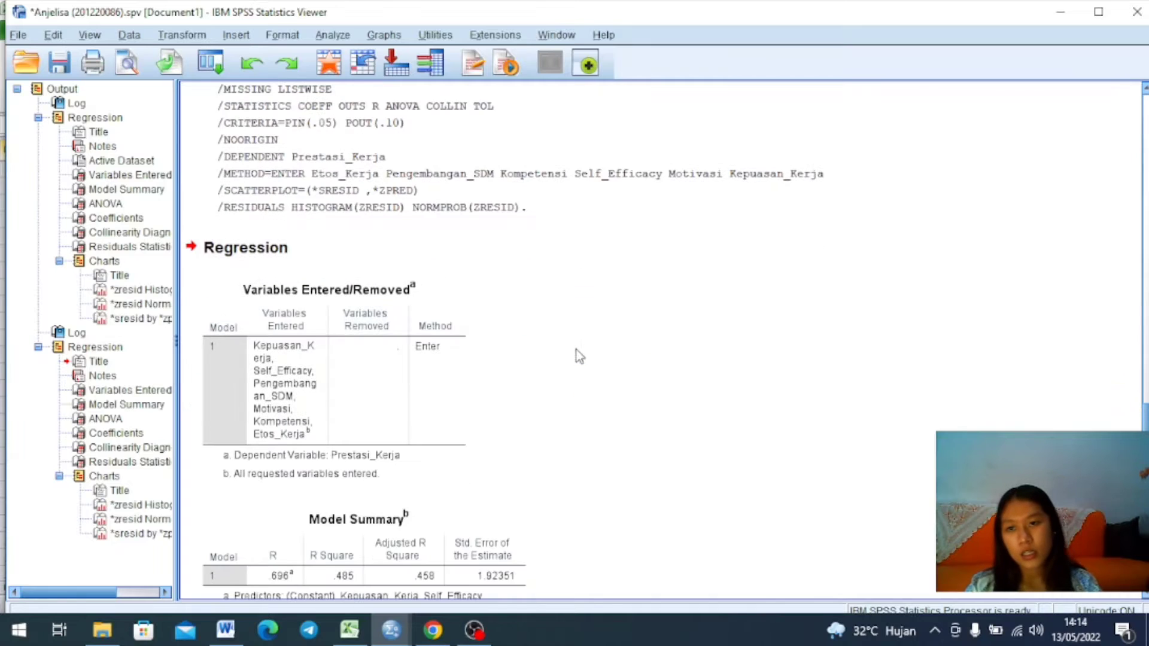
scroll(487, 318, down, 7)
scroll(490, 321, up, 3)
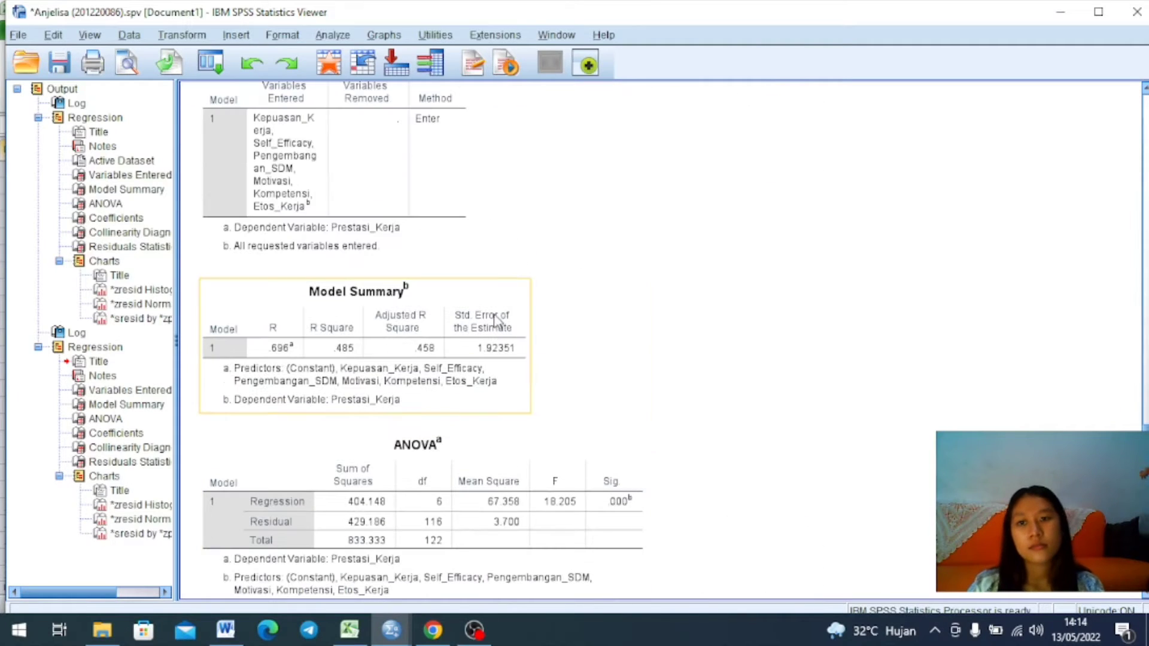
scroll(367, 299, up, 1)
scroll(383, 302, down, 4)
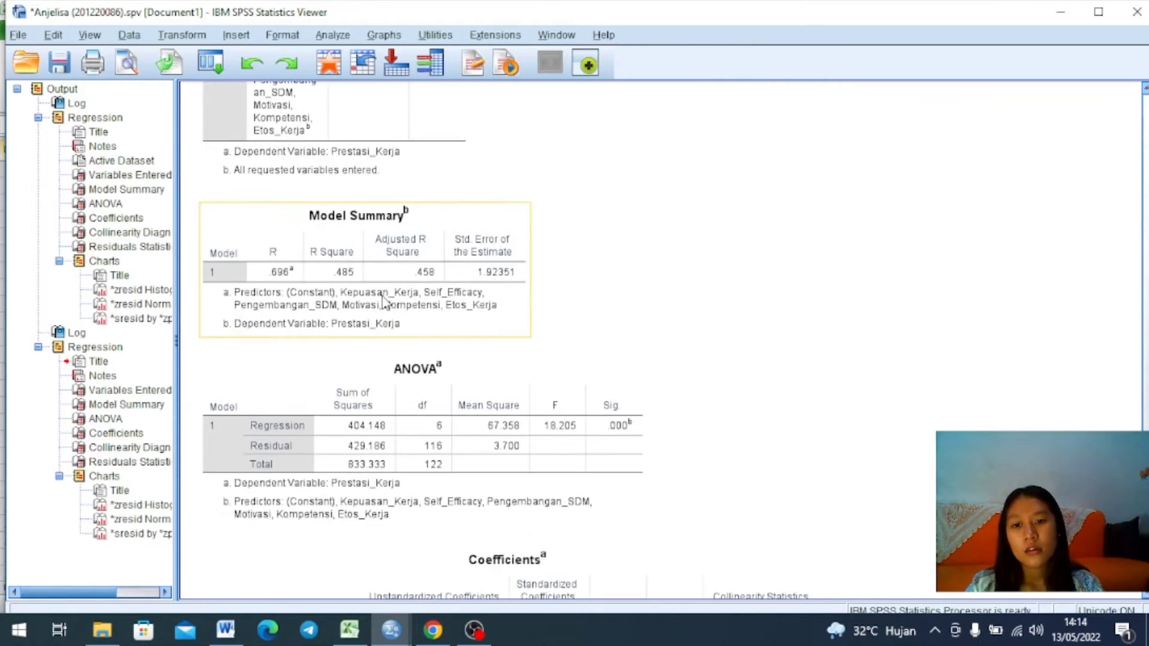
scroll(474, 344, down, 4)
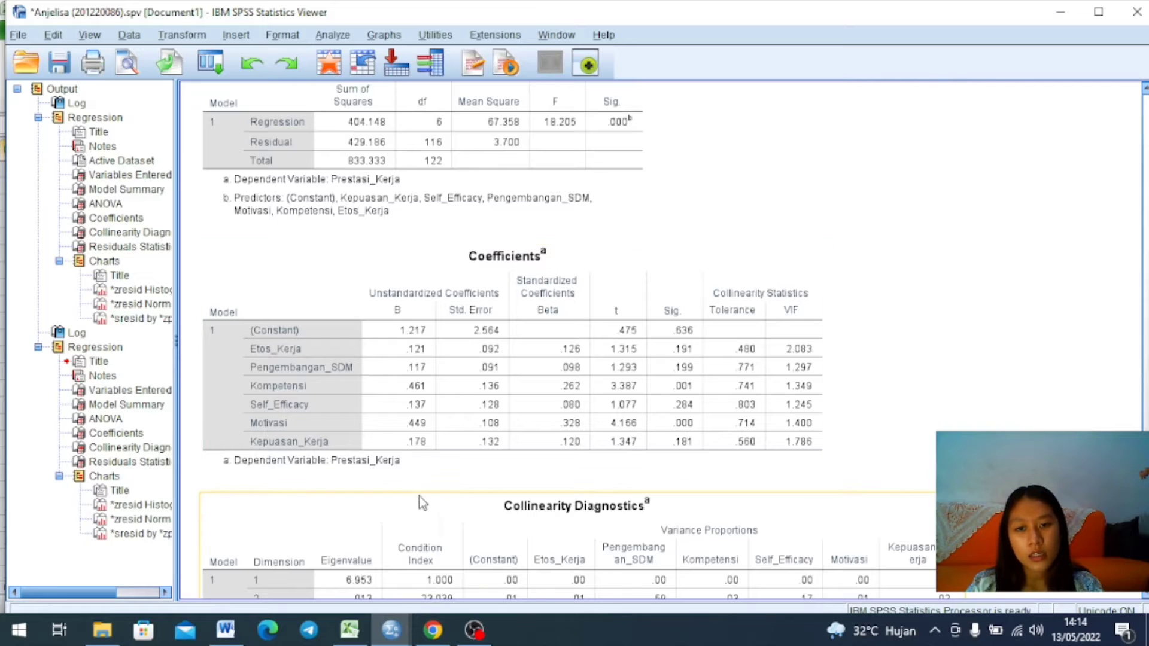
scroll(646, 502, down, 14)
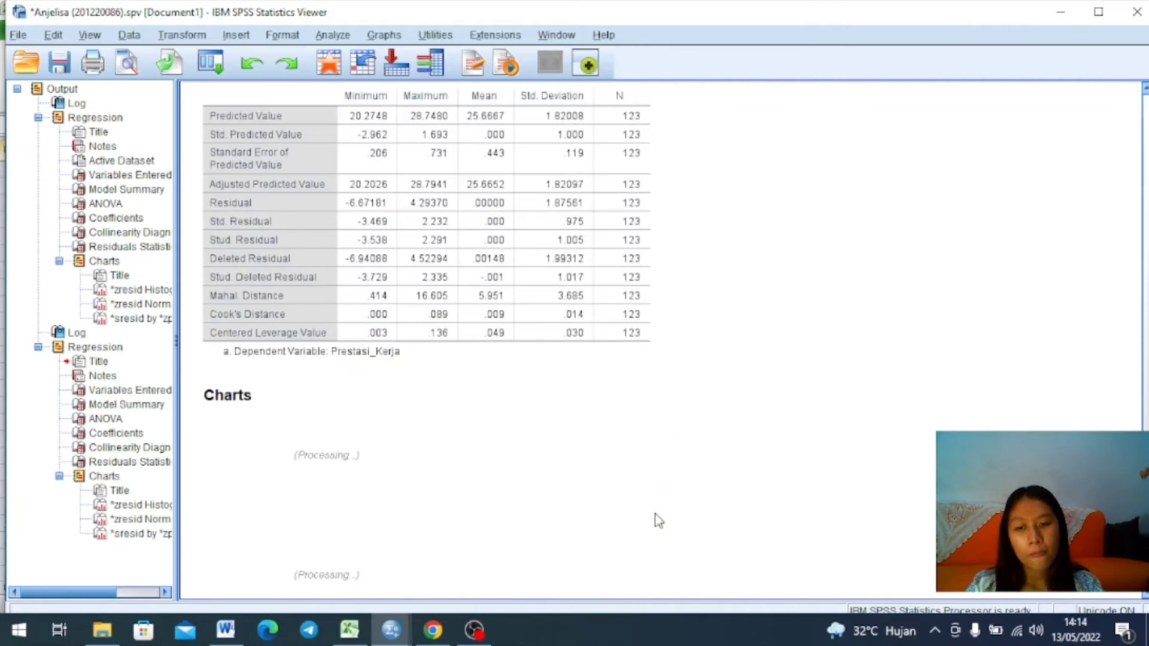
scroll(676, 473, down, 8)
scroll(676, 461, up, 15)
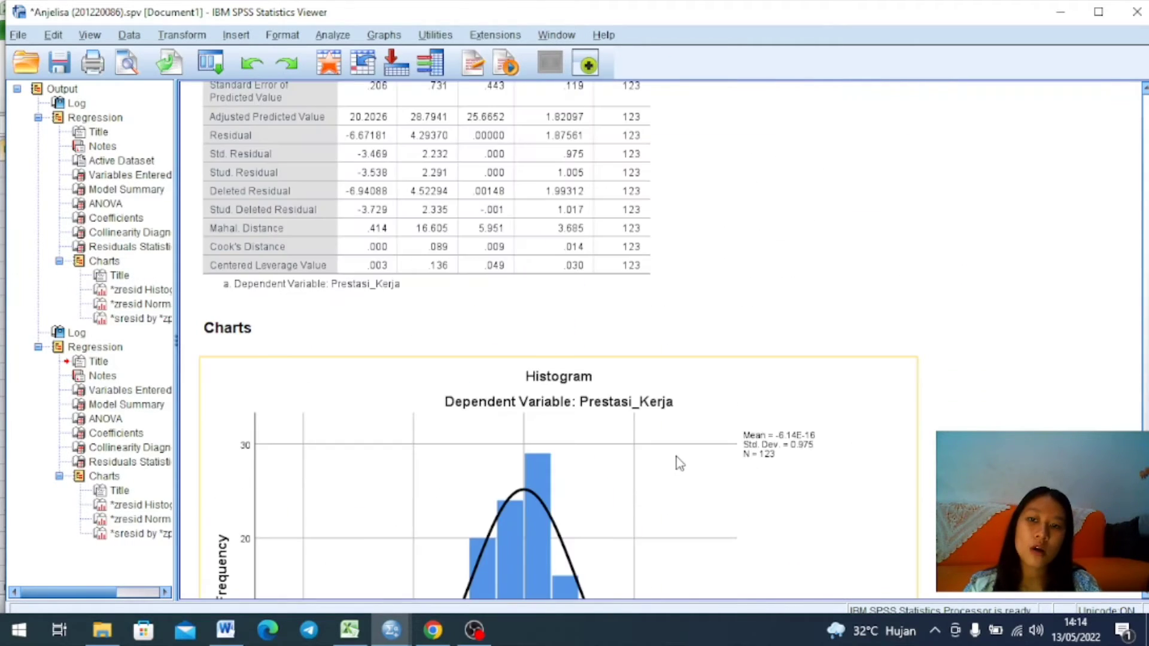
scroll(670, 460, up, 15)
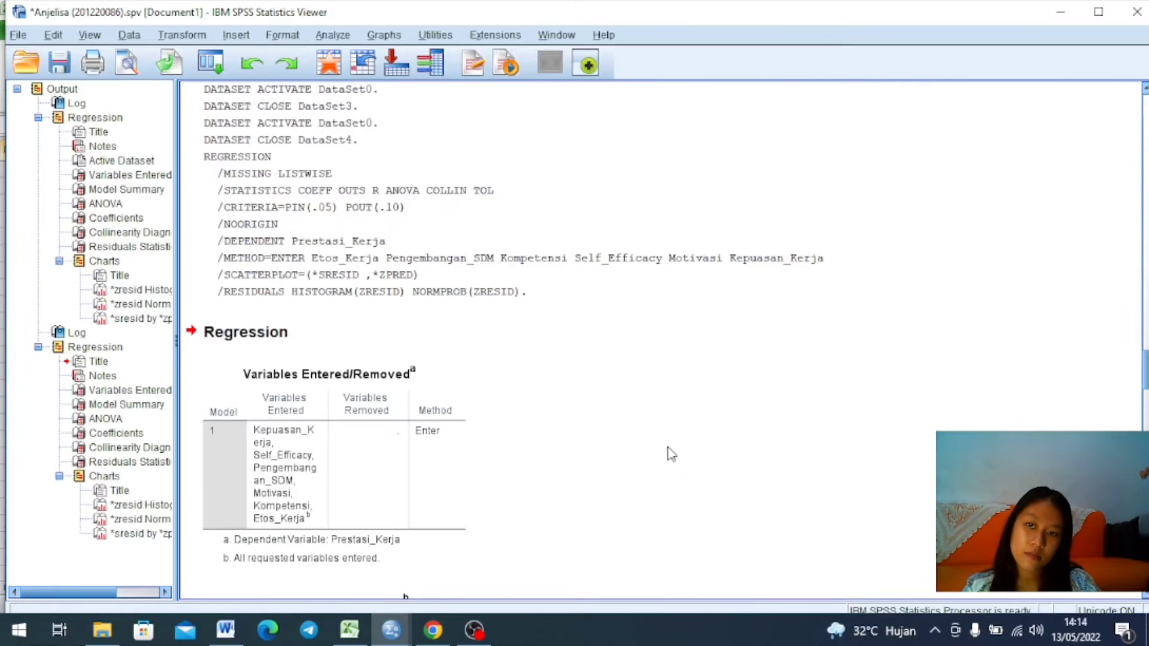
Step: Switch to the Word report on multiple linear regression assumptions and correct "yan" to "yang" in its opening paragraph
scroll(679, 450, up, 12)
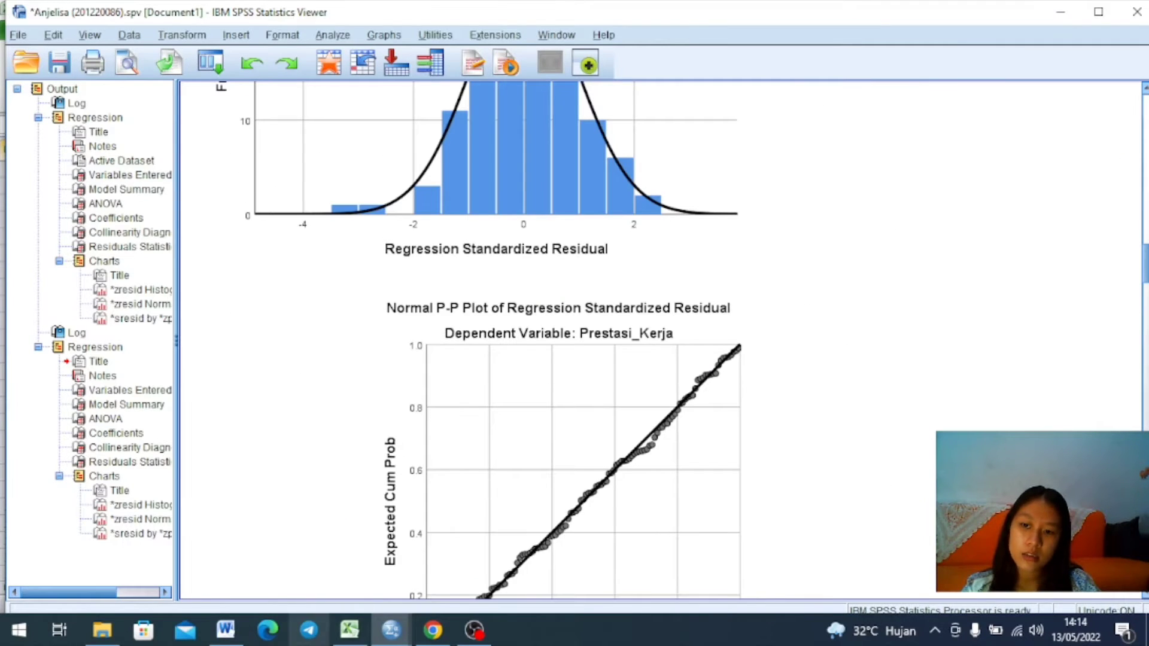
click(239, 634)
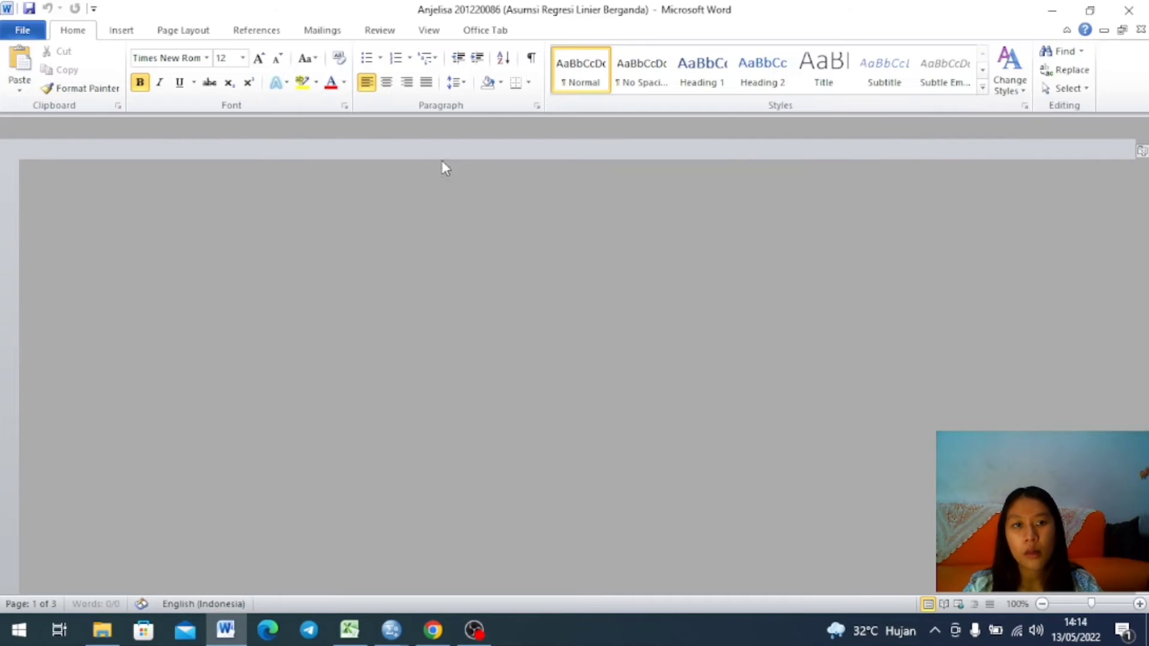
scroll(611, 327, down, 1)
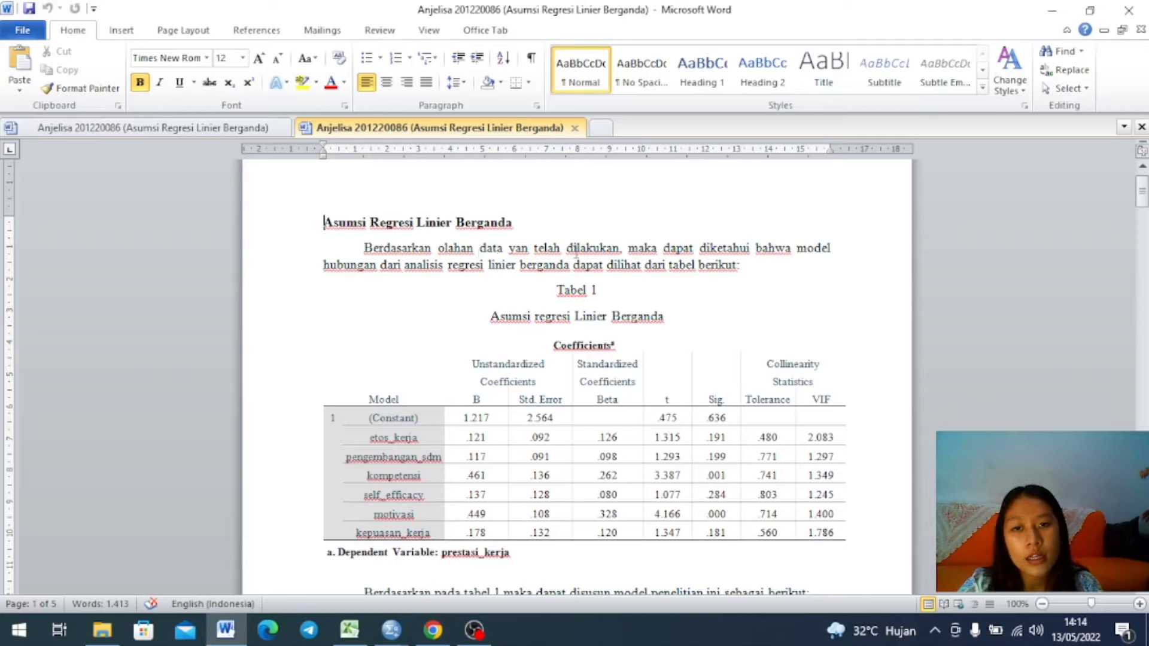
drag(522, 246, 532, 263)
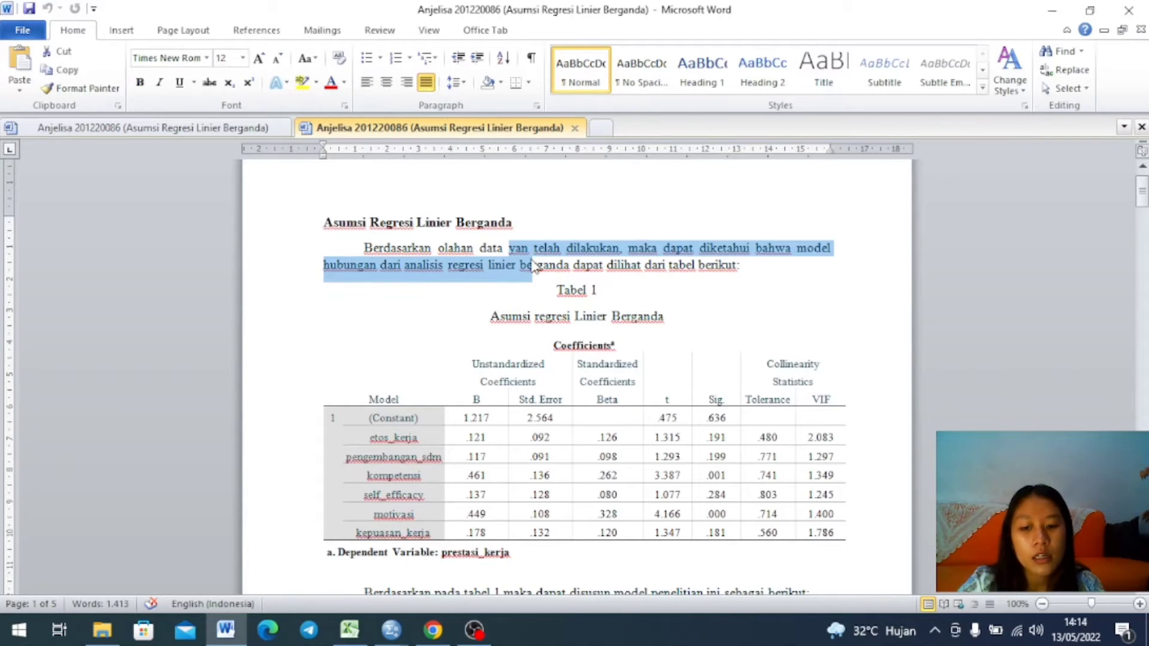
click(532, 263)
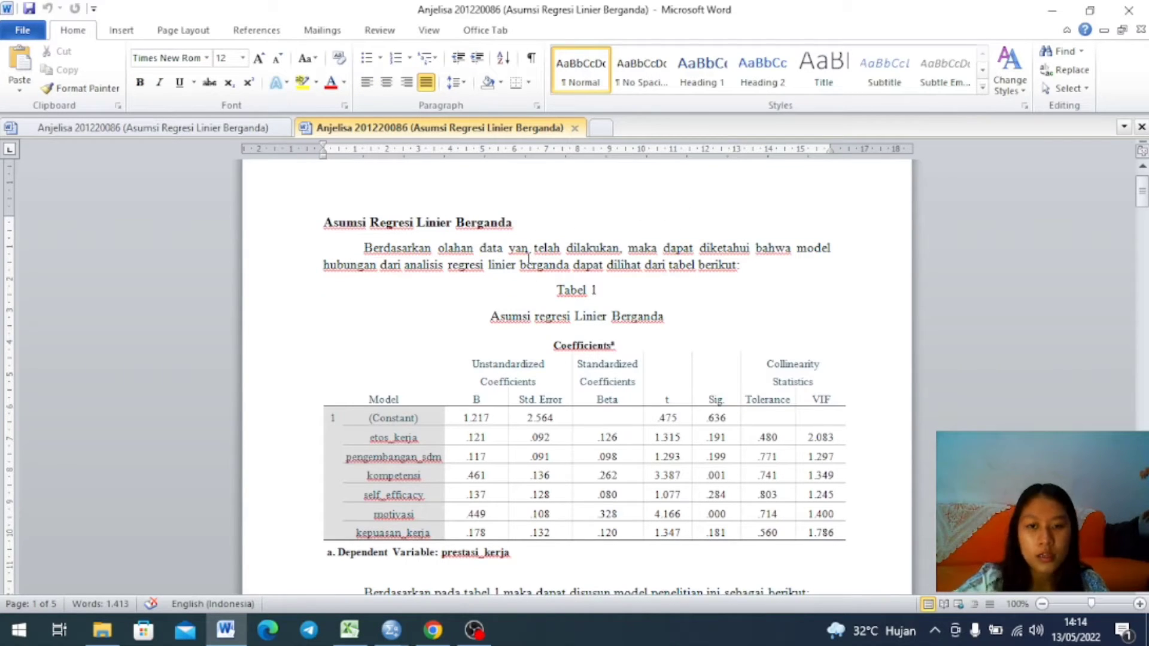
click(517, 247)
text(g)
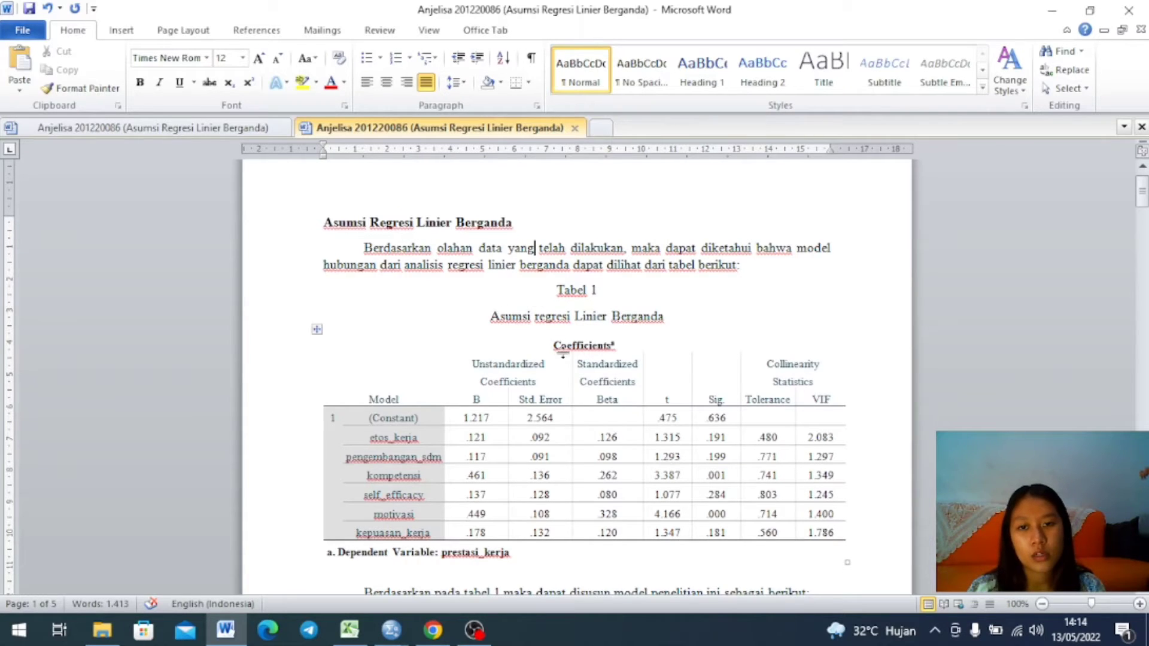
Step: Compare the Coefficients table in the Word report's Tabel 1 with the Coefficients table in the SPSS output
scroll(596, 363, down, 3)
scroll(597, 363, down, 2)
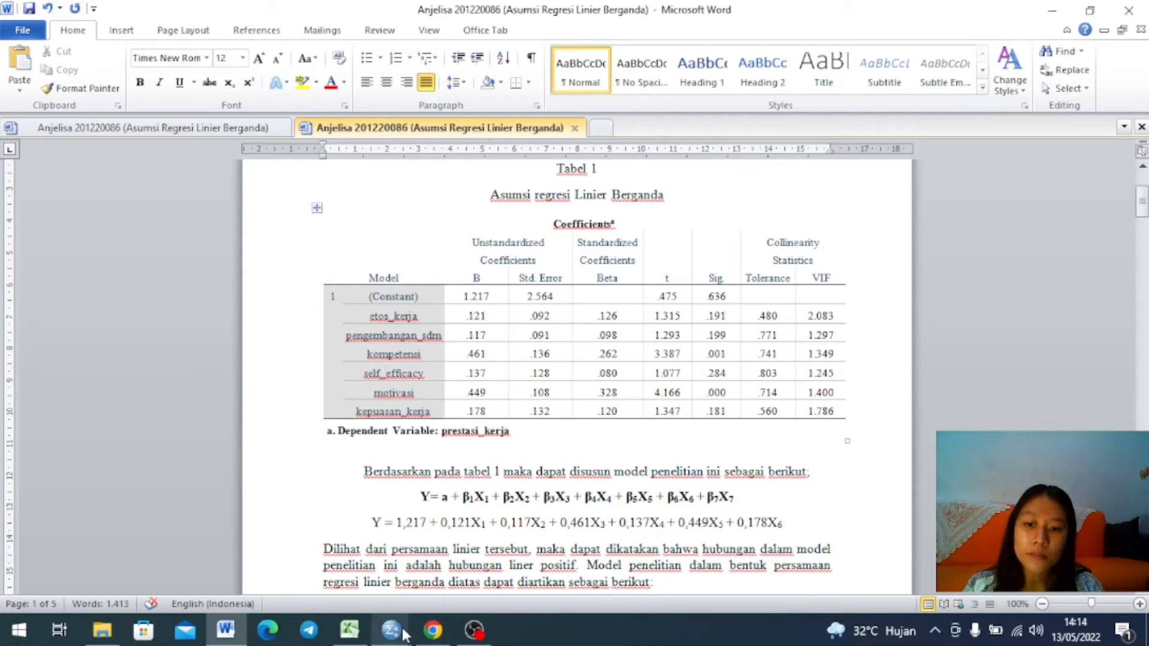
mouse_move(396, 631)
click(446, 580)
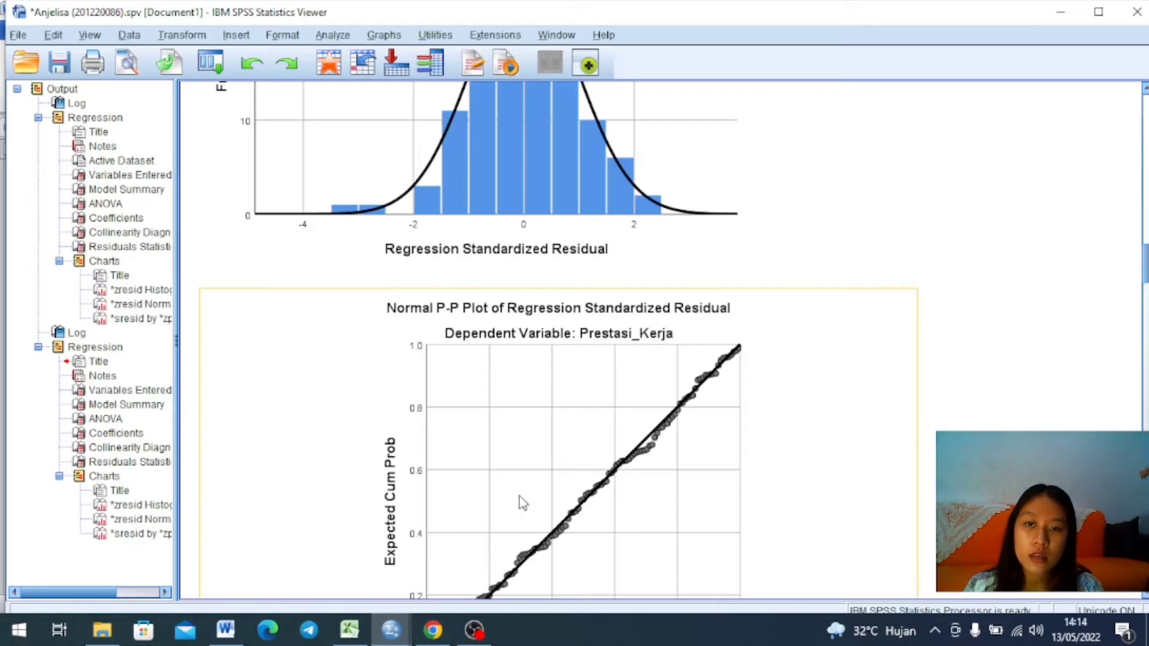
scroll(521, 497, up, 15)
scroll(534, 434, up, 5)
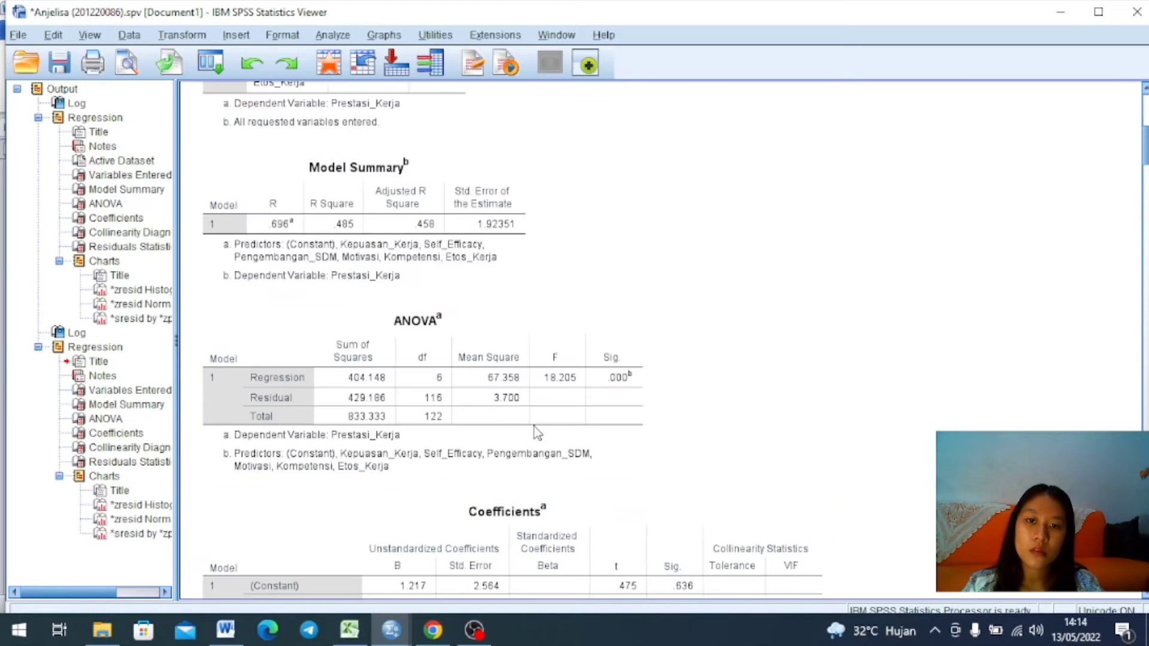
scroll(537, 435, down, 4)
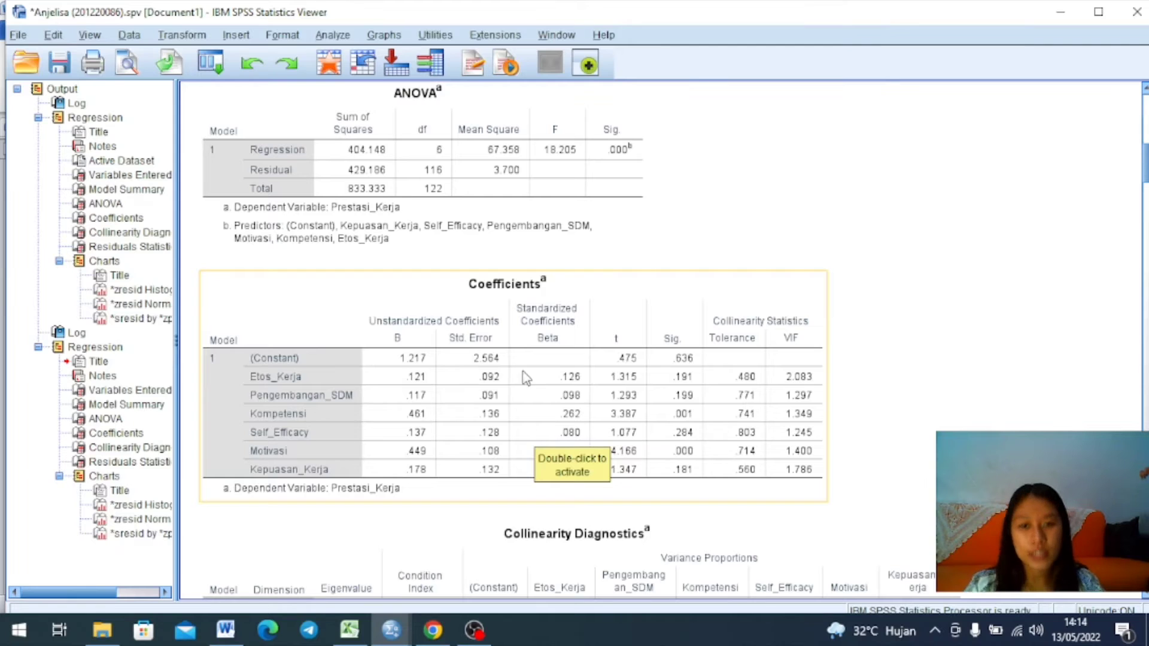
click(228, 630)
click(534, 297)
scroll(560, 356, up, 3)
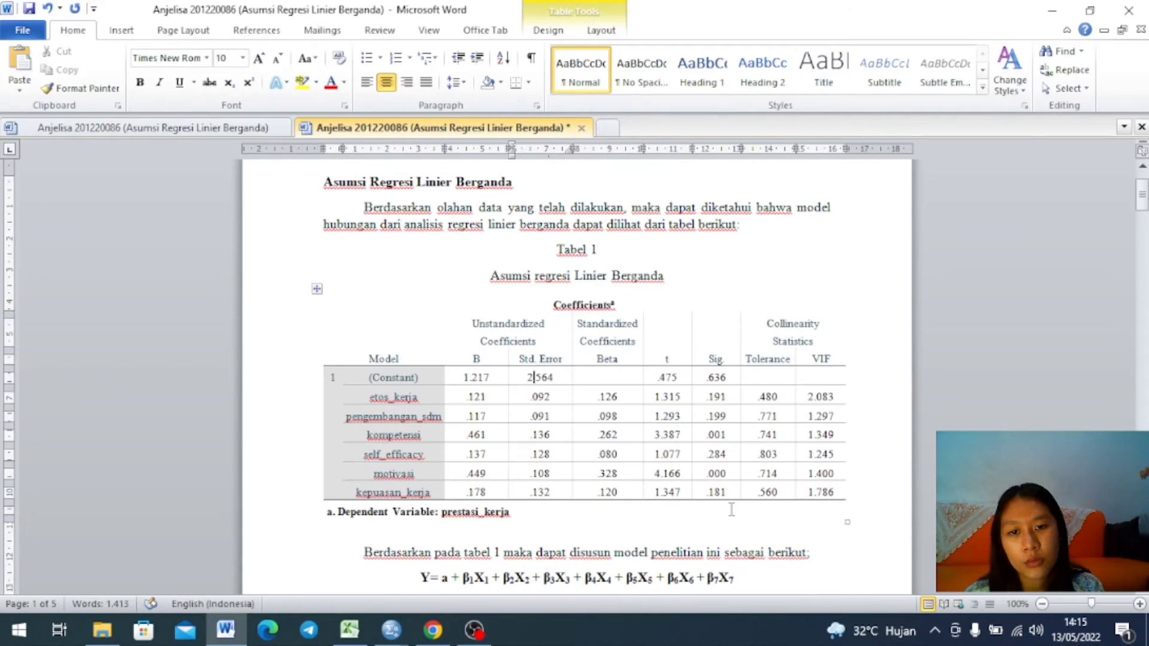
click(632, 280)
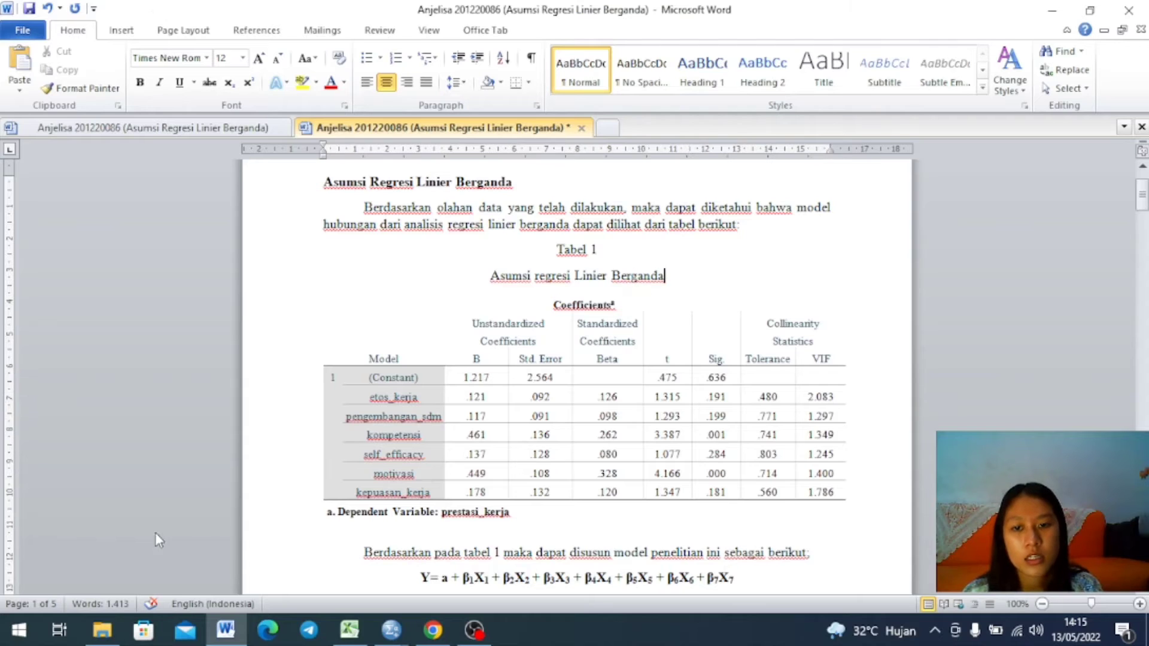
Step: Examine the regression equation below Tabel 1 and the seven numbered interpretations of its coefficients
scroll(526, 497, down, 3)
scroll(547, 471, down, 4)
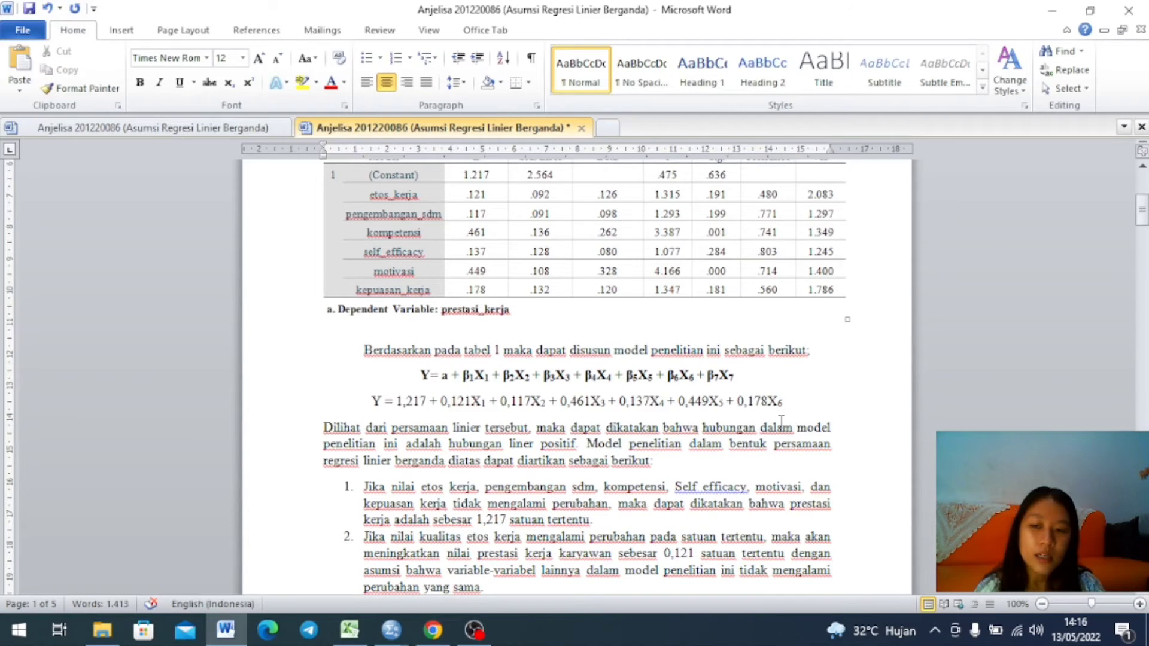
scroll(650, 486, down, 4)
scroll(658, 430, up, 3)
scroll(659, 430, down, 2)
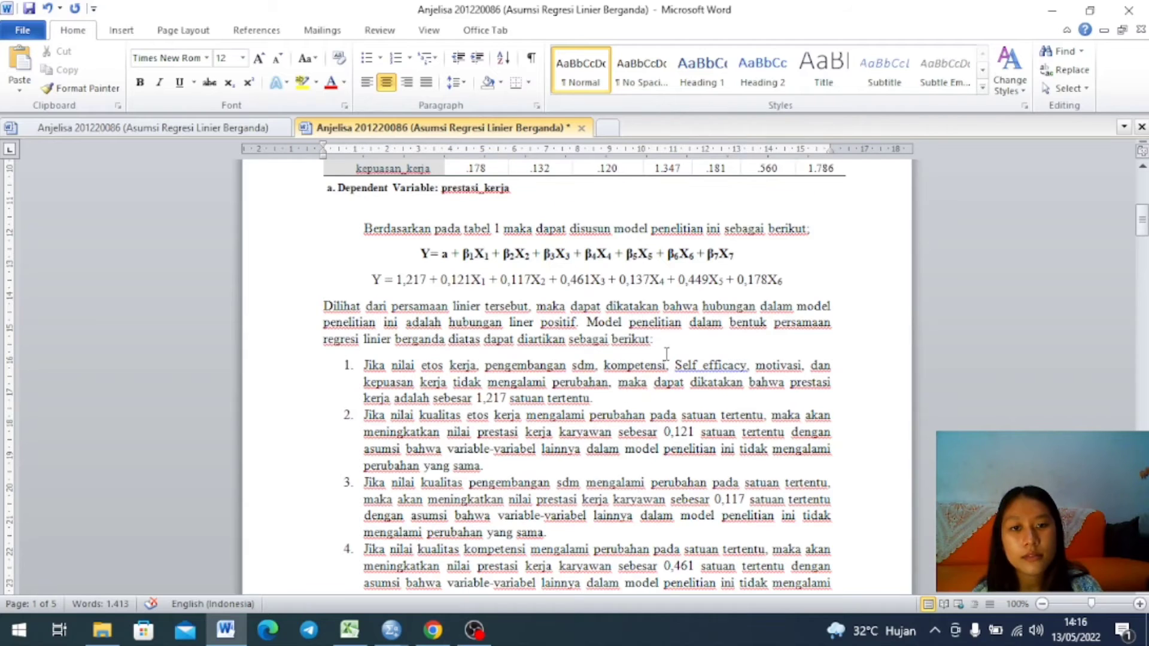
scroll(667, 350, down, 12)
scroll(667, 350, down, 3)
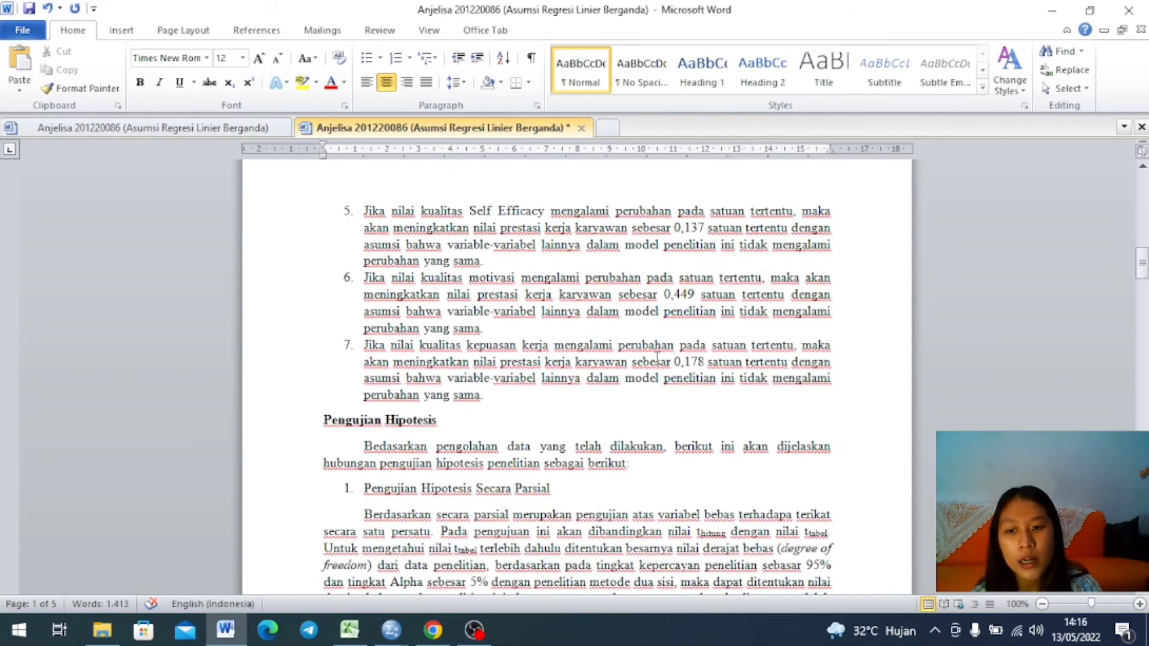
Step: Correct "sebasar" to "sebesar" and "ka" to "k" in the paragraph under Pengujian Hipotesis Secara Parsial
scroll(652, 371, down, 2)
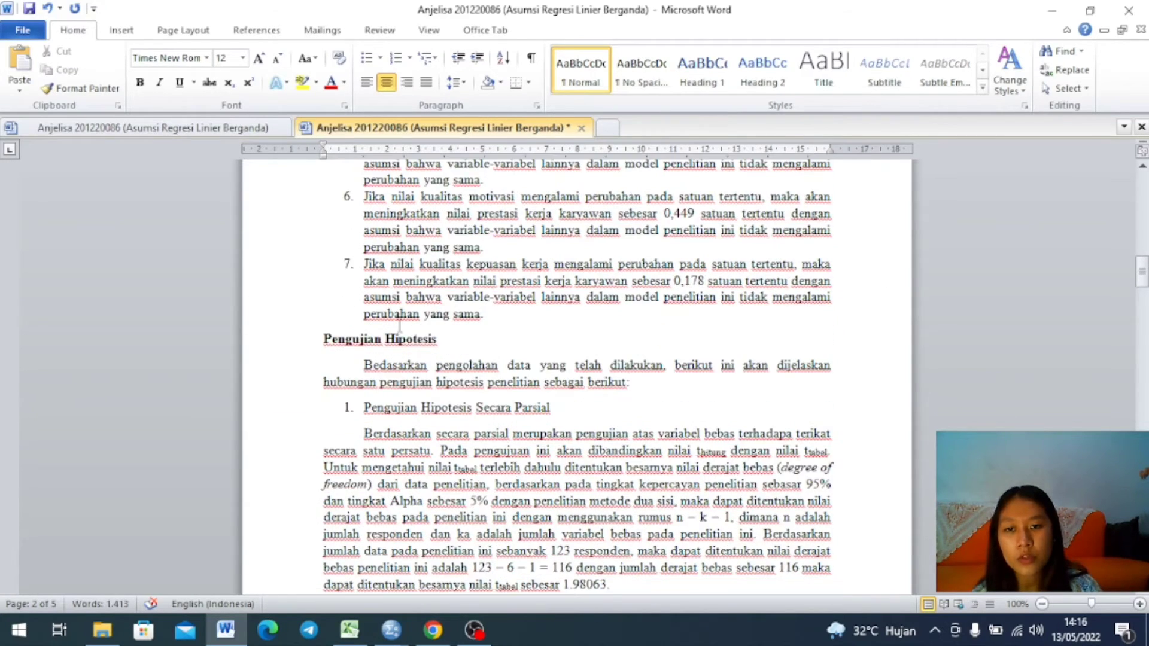
scroll(663, 419, down, 1)
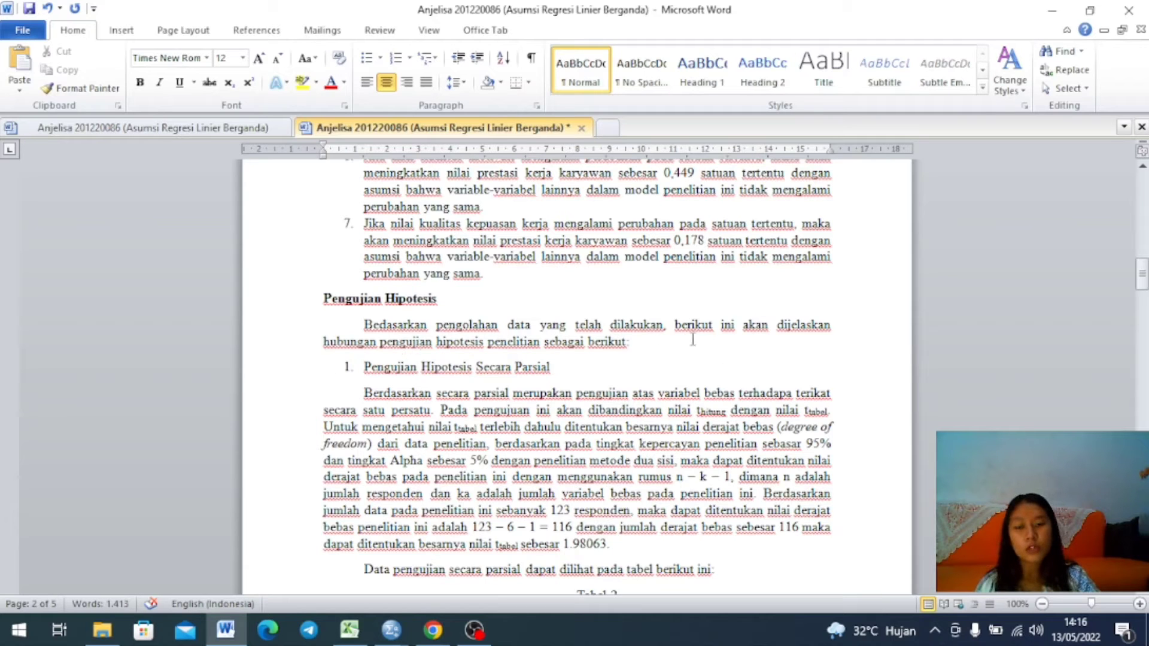
scroll(693, 332, down, 2)
scroll(692, 326, down, 1)
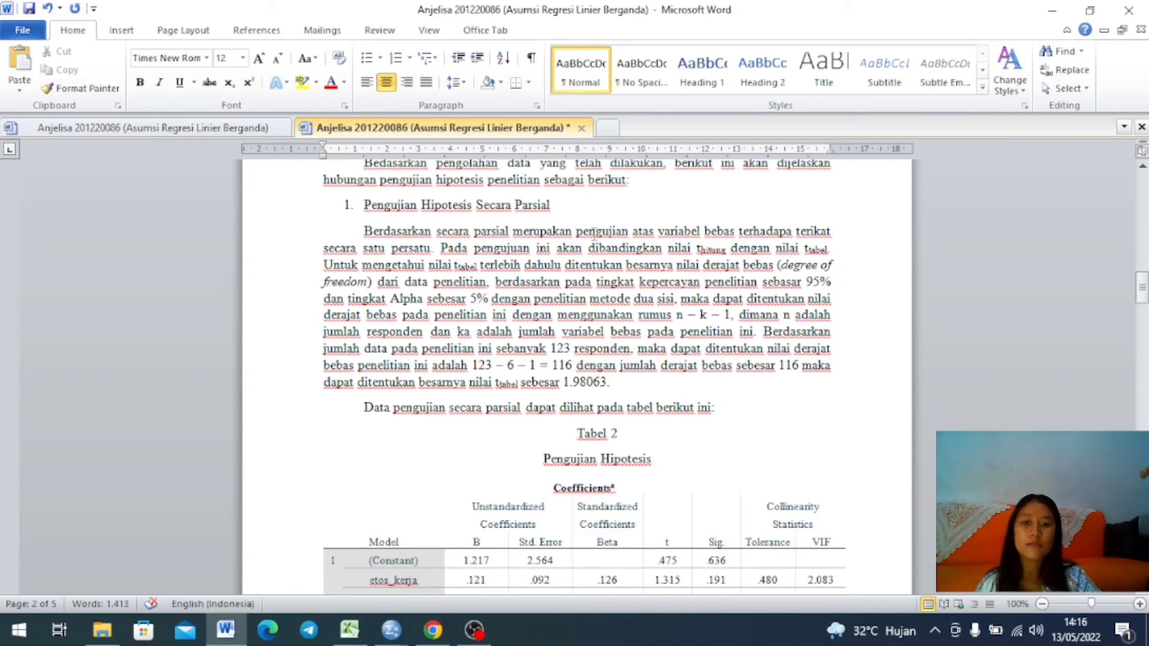
scroll(594, 238, down, 1)
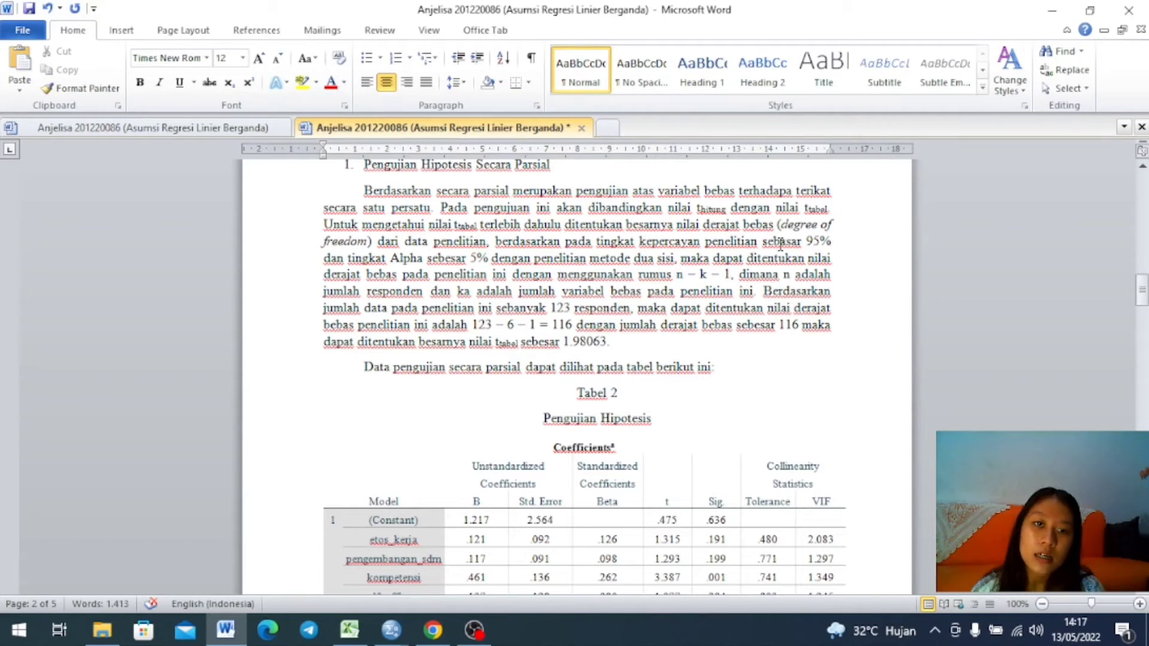
drag(778, 274, 746, 258)
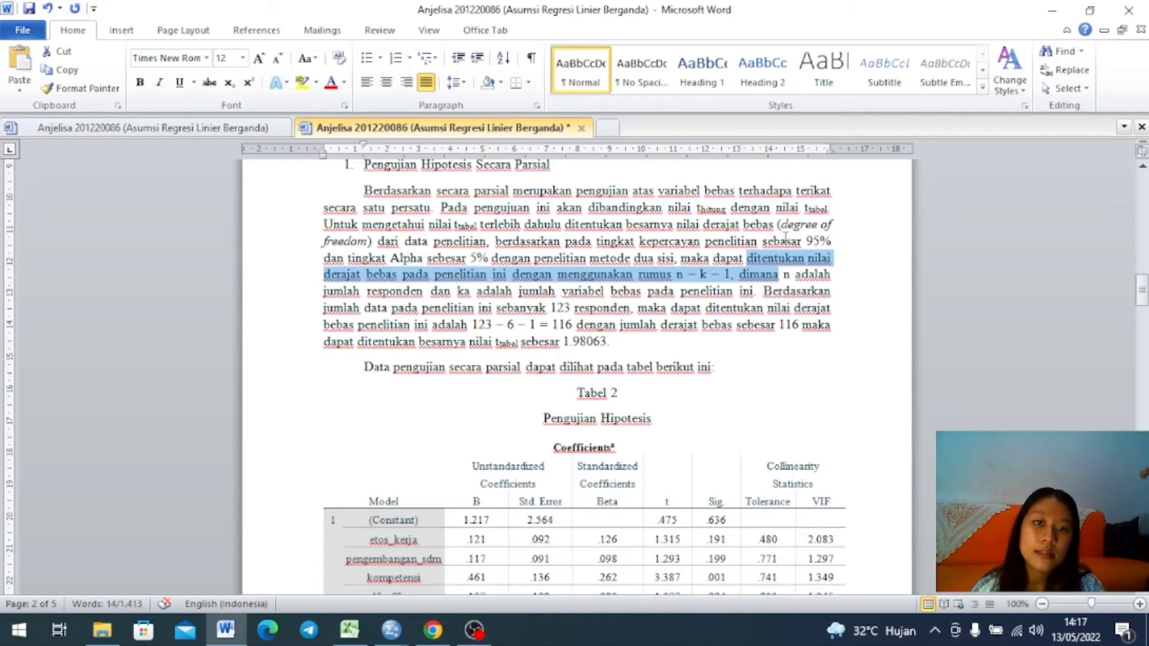
click(786, 239)
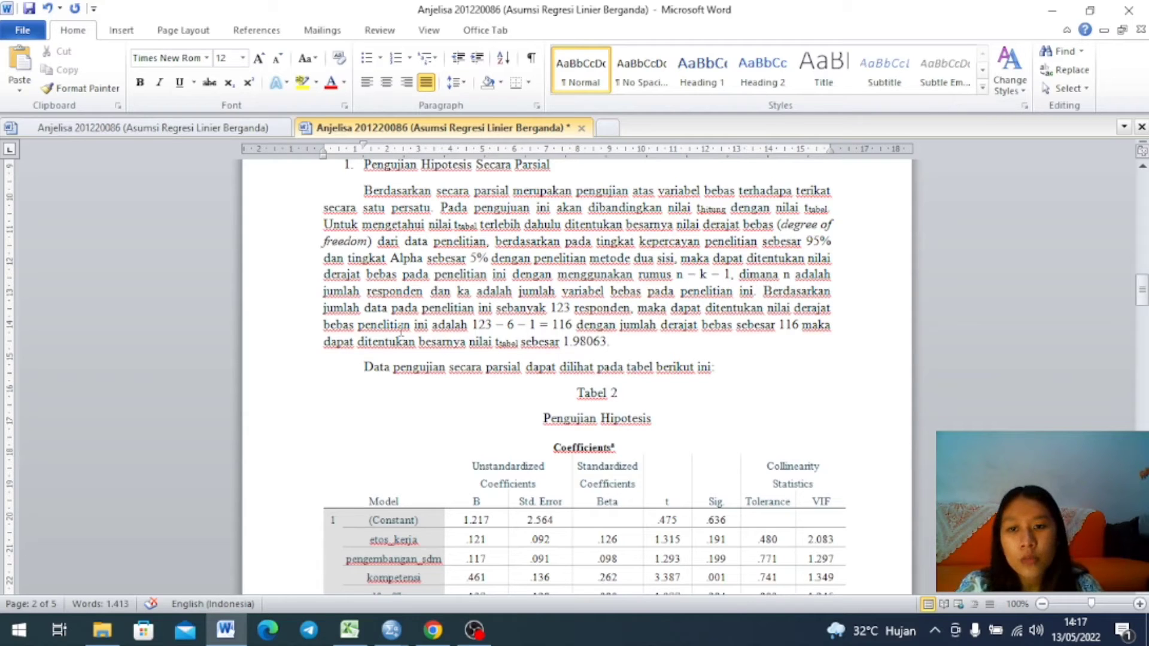
click(467, 293)
key(BackSpace)
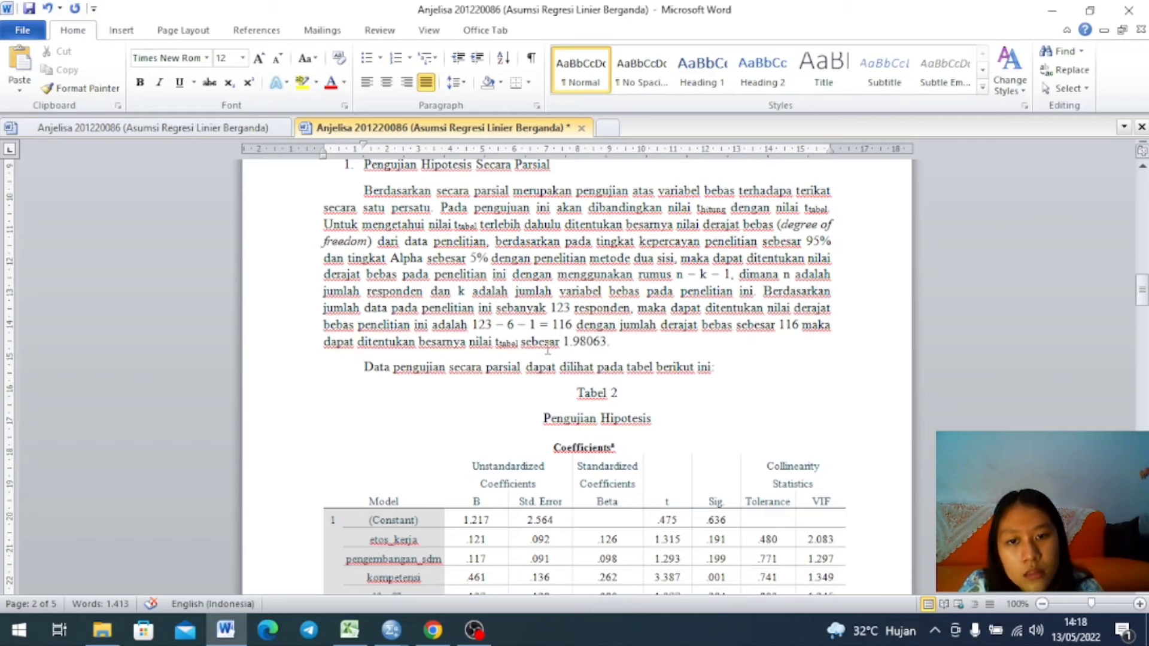
Step: Examine the Tabel 2 coefficients and the six partial hypothesis test explanations that follow it
scroll(603, 330, down, 2)
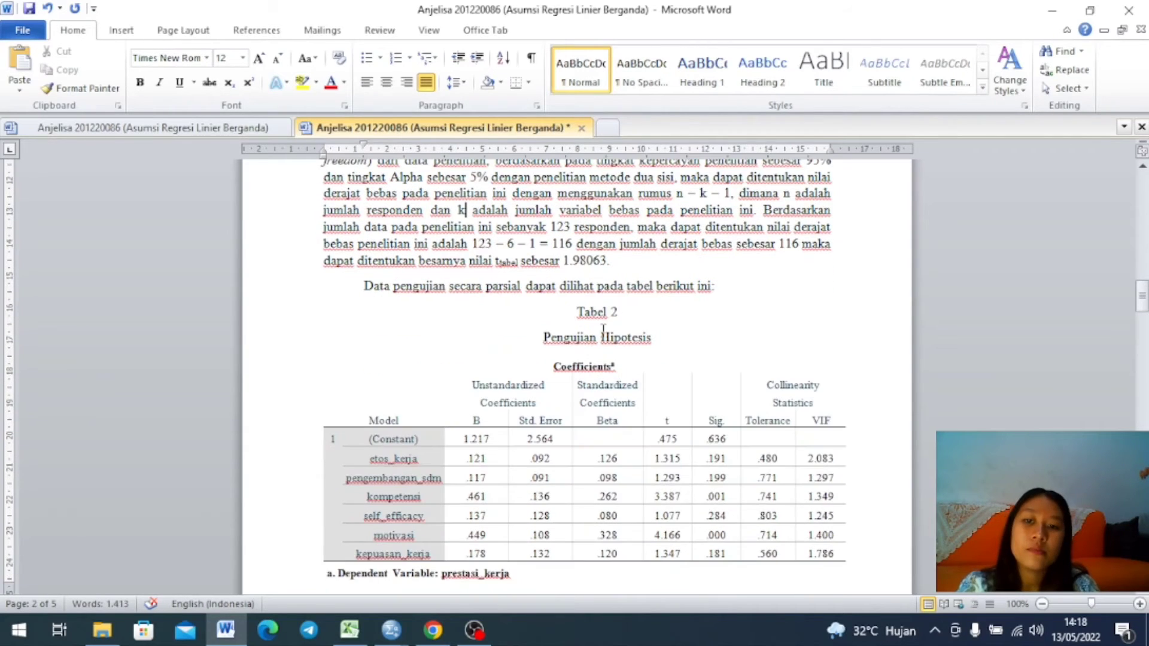
scroll(603, 329, down, 2)
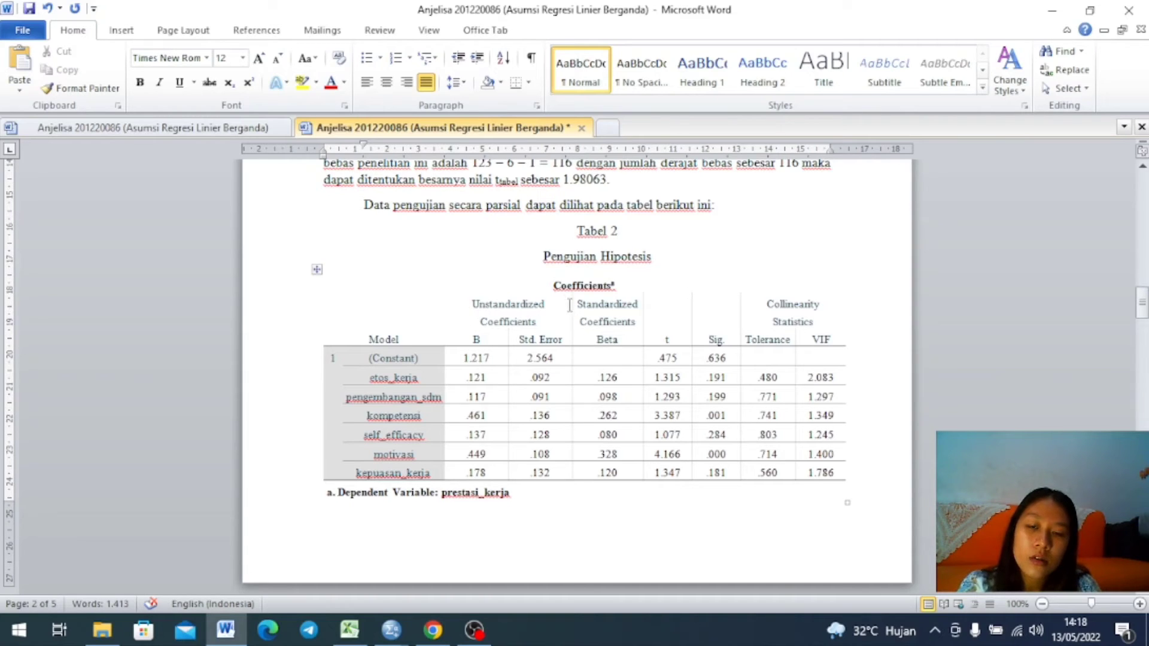
scroll(539, 354, down, 3)
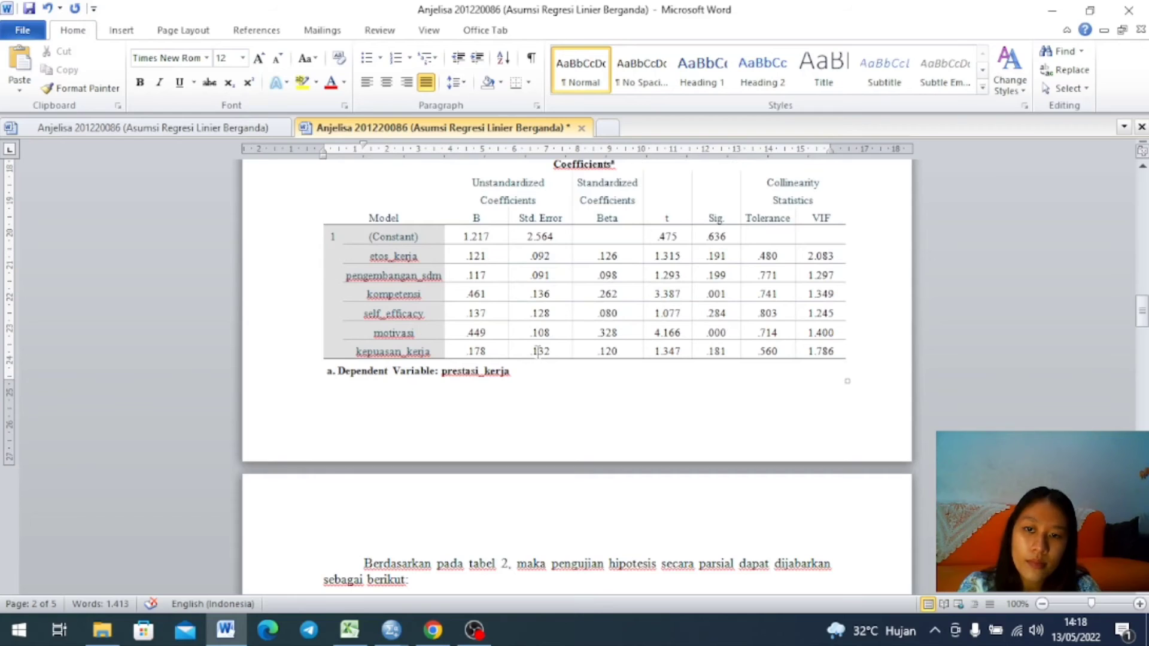
scroll(678, 355, down, 5)
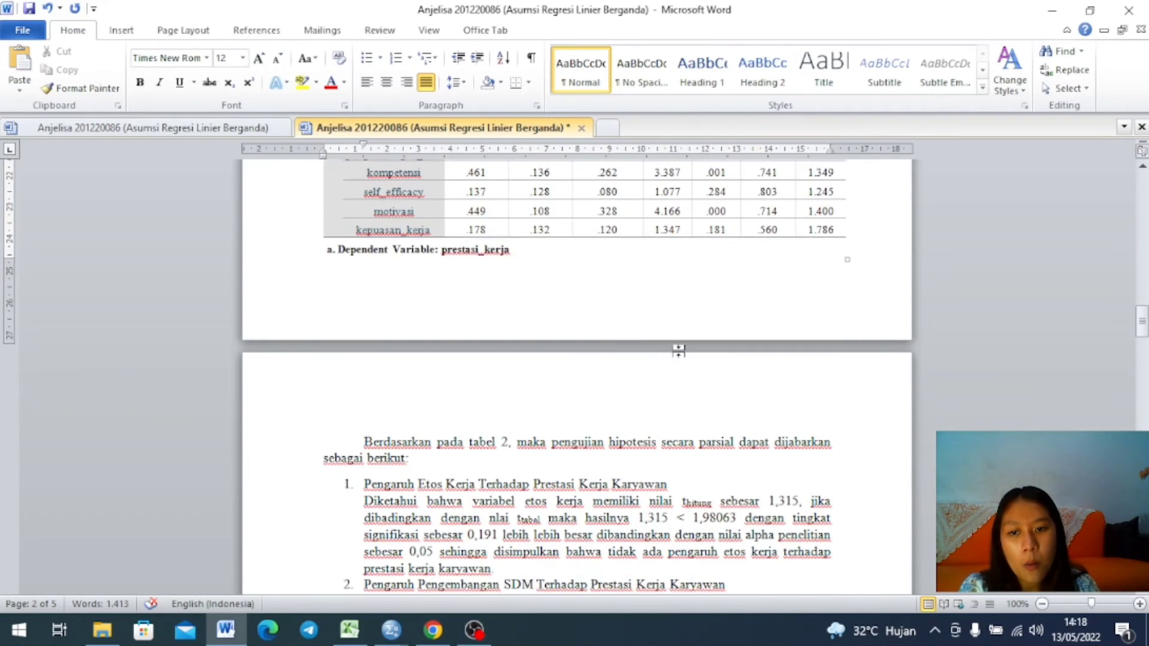
scroll(633, 390, down, 2)
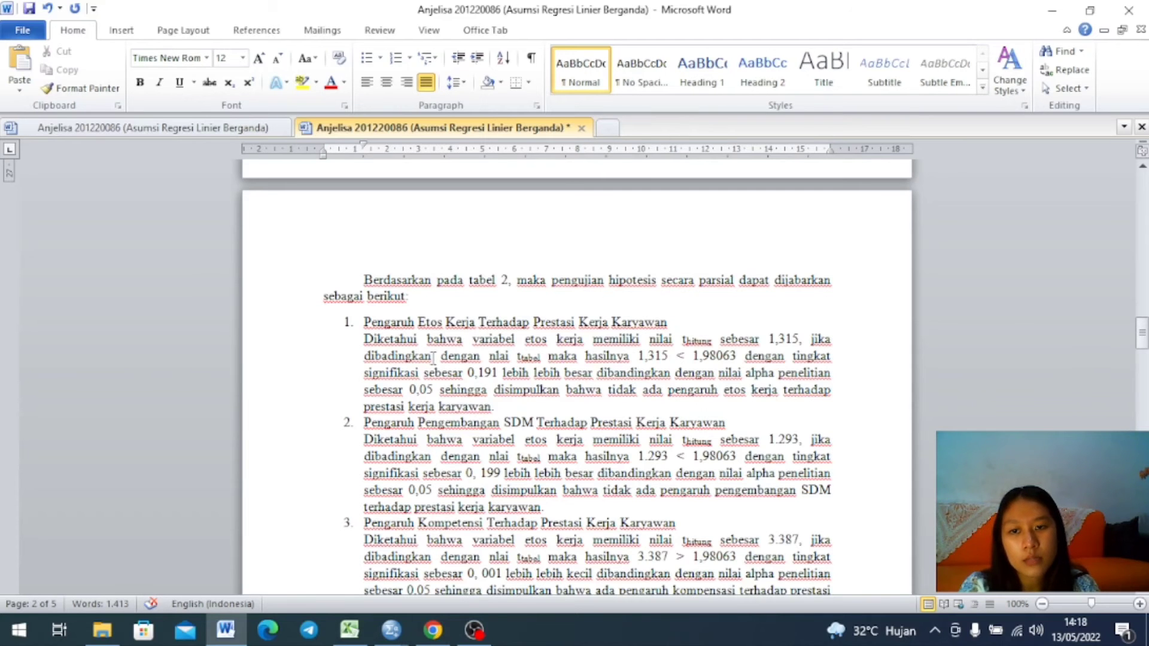
scroll(571, 361, down, 12)
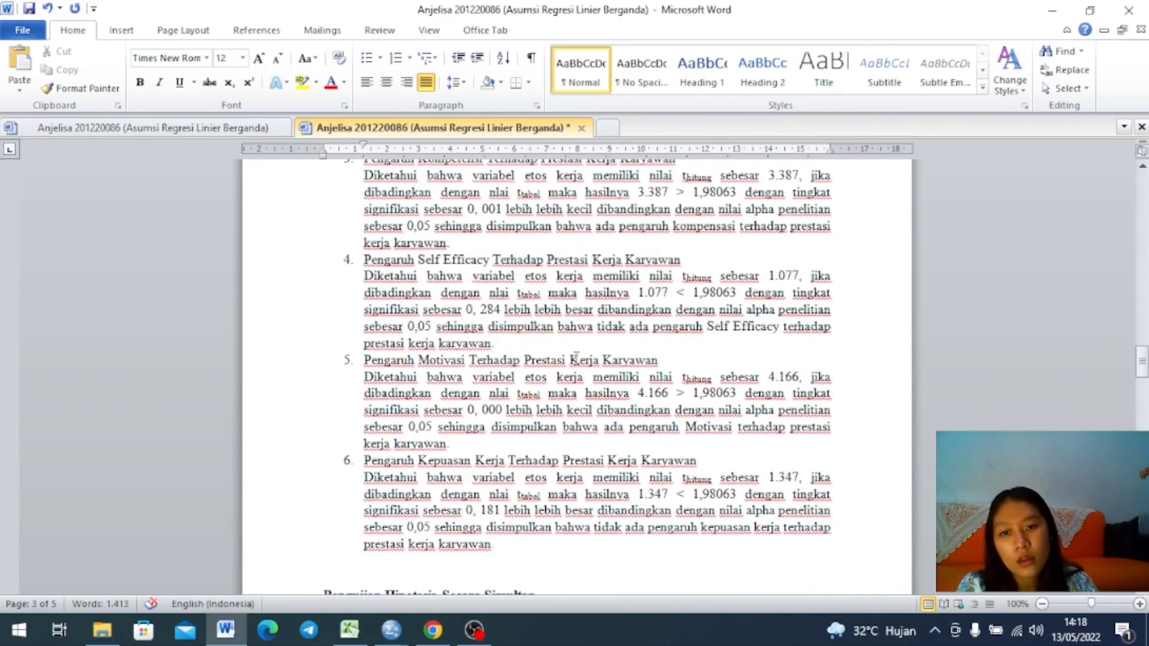
Step: Examine the Pengujian Hipotesis Secara Simultan section, including the ANOVA table in Tabel 3 and the F-test explanation
scroll(580, 364, down, 1)
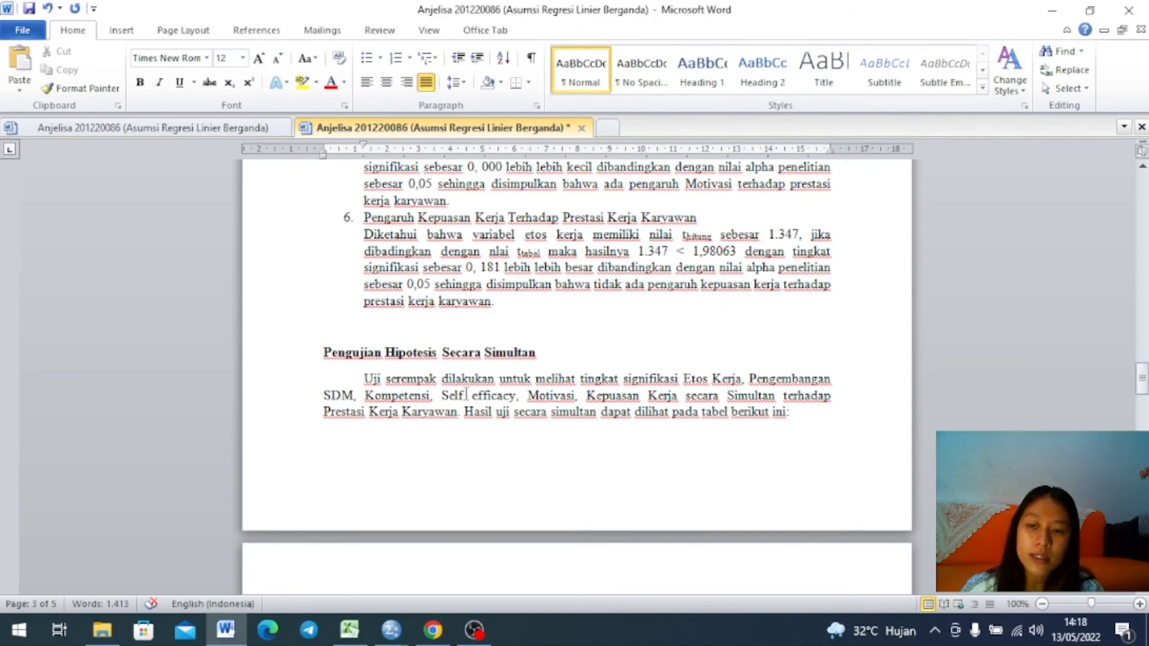
scroll(471, 401, down, 4)
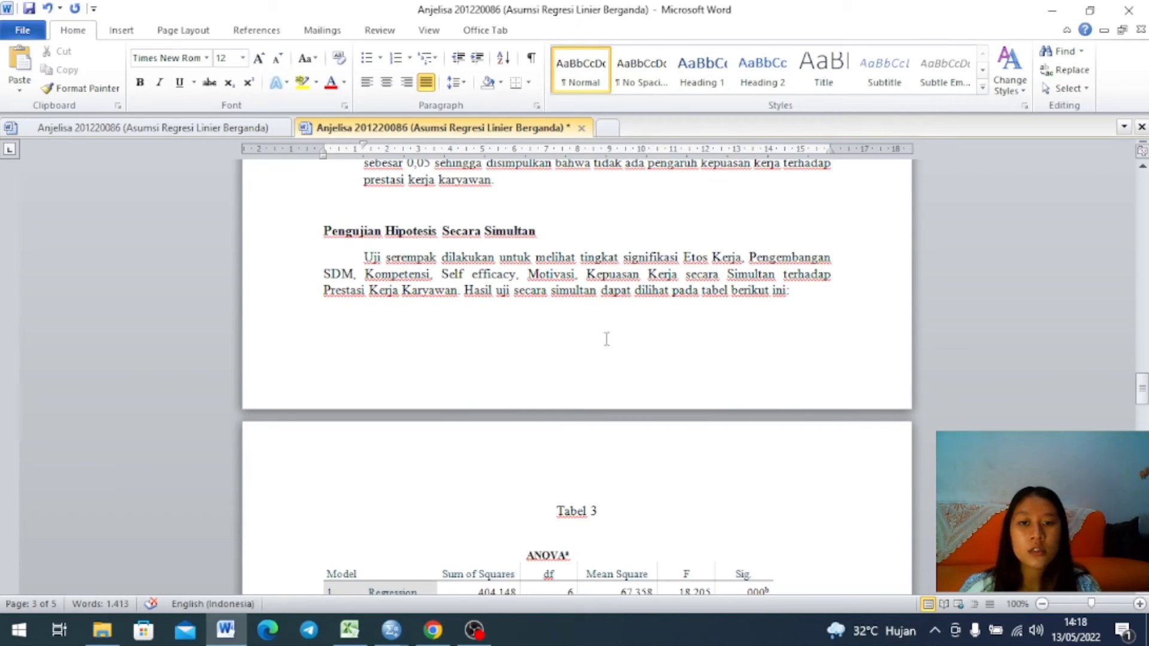
scroll(616, 318, down, 10)
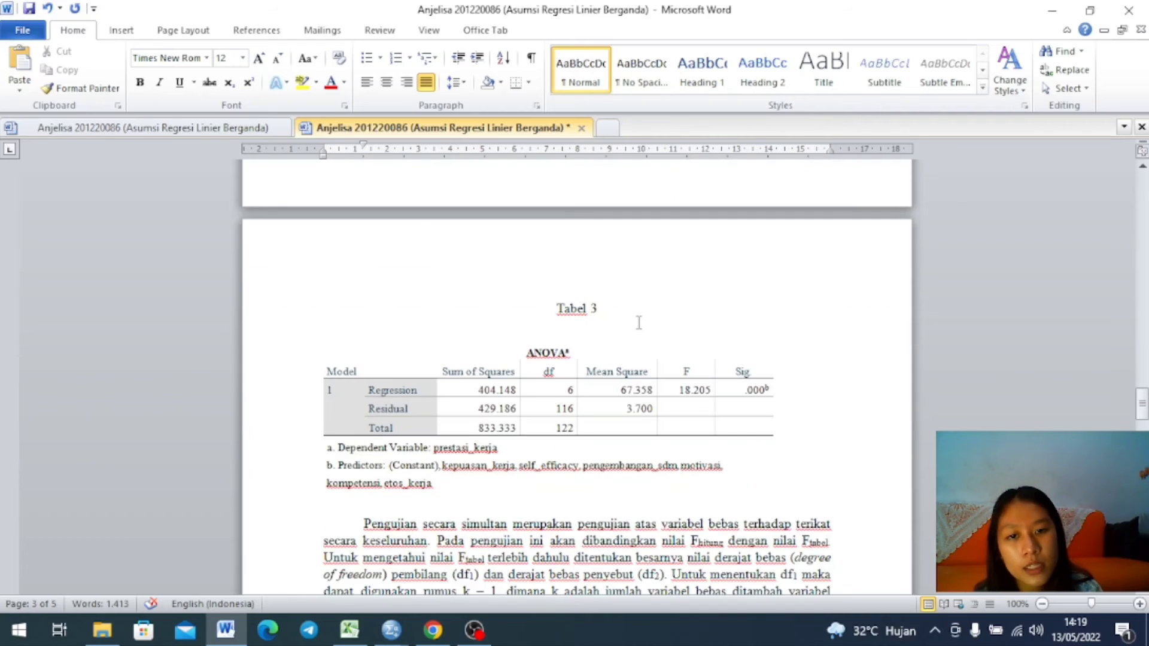
scroll(638, 323, up, 3)
scroll(530, 363, down, 1)
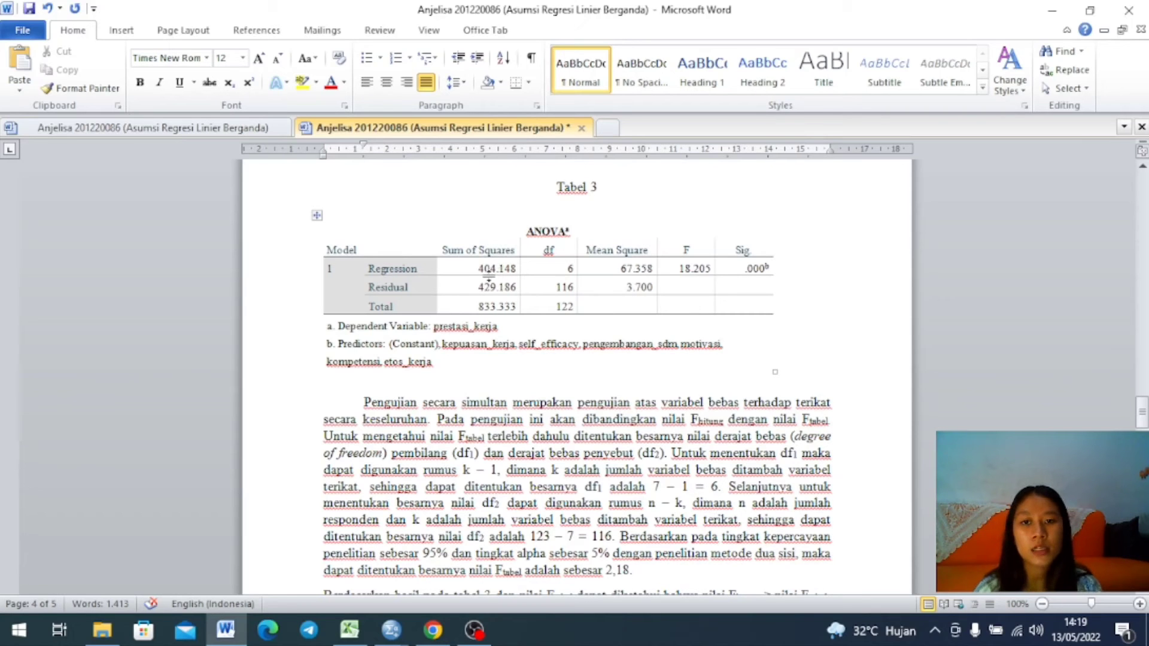
scroll(786, 207, down, 4)
scroll(657, 290, up, 2)
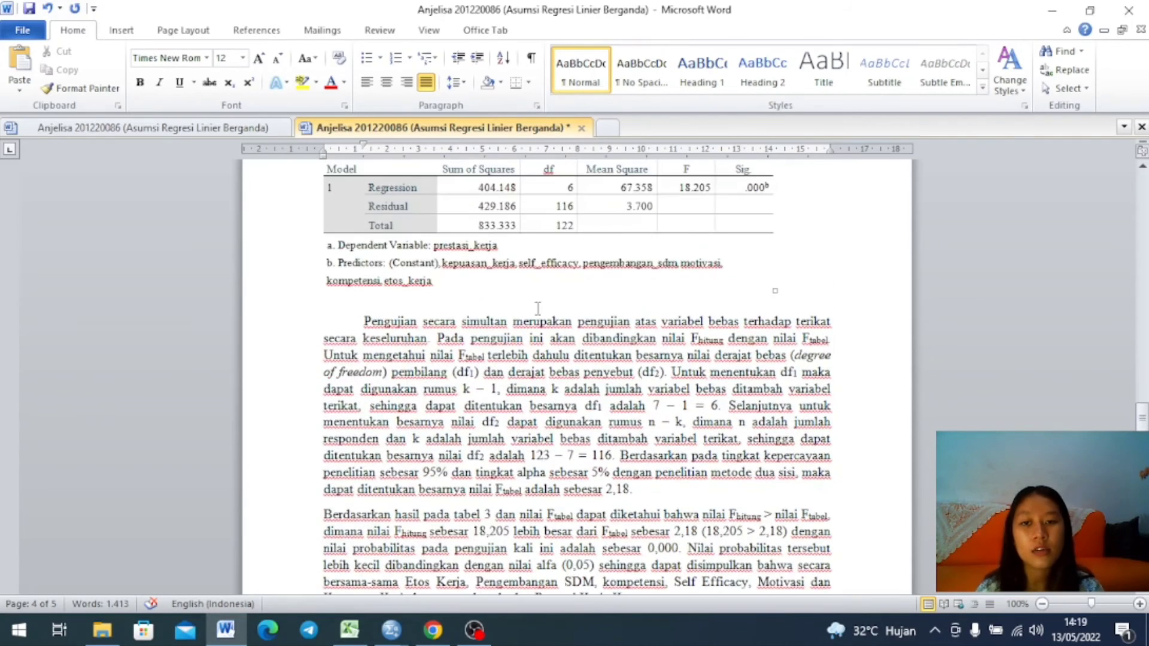
scroll(573, 441, up, 3)
scroll(548, 416, up, 1)
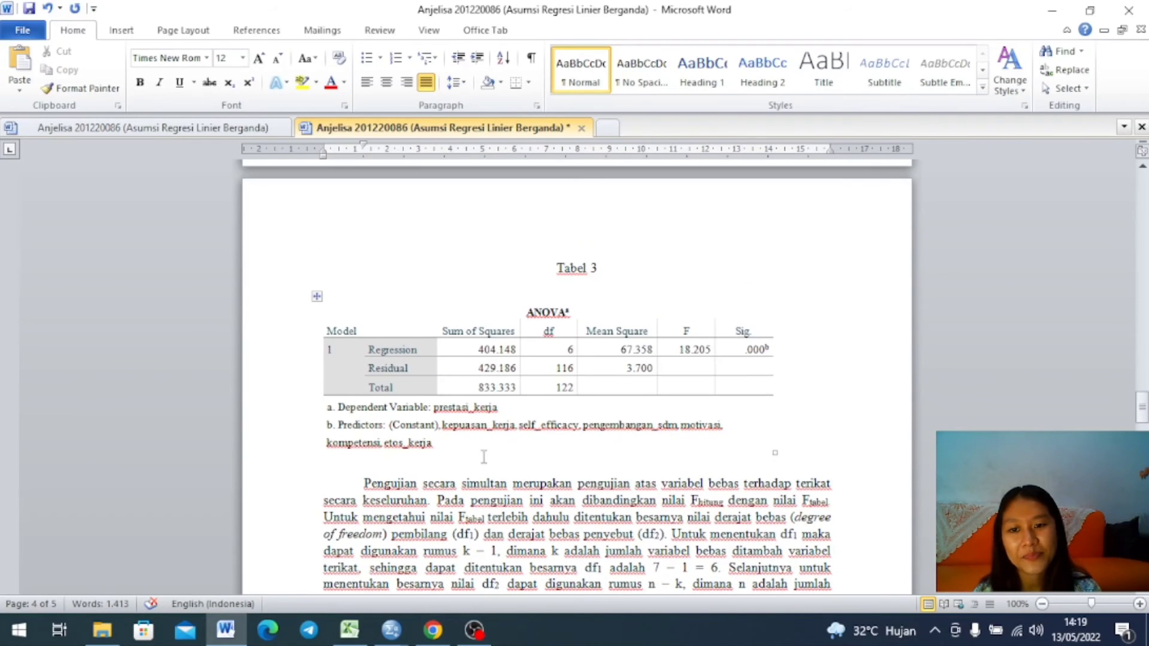
scroll(504, 497, down, 2)
scroll(505, 496, down, 3)
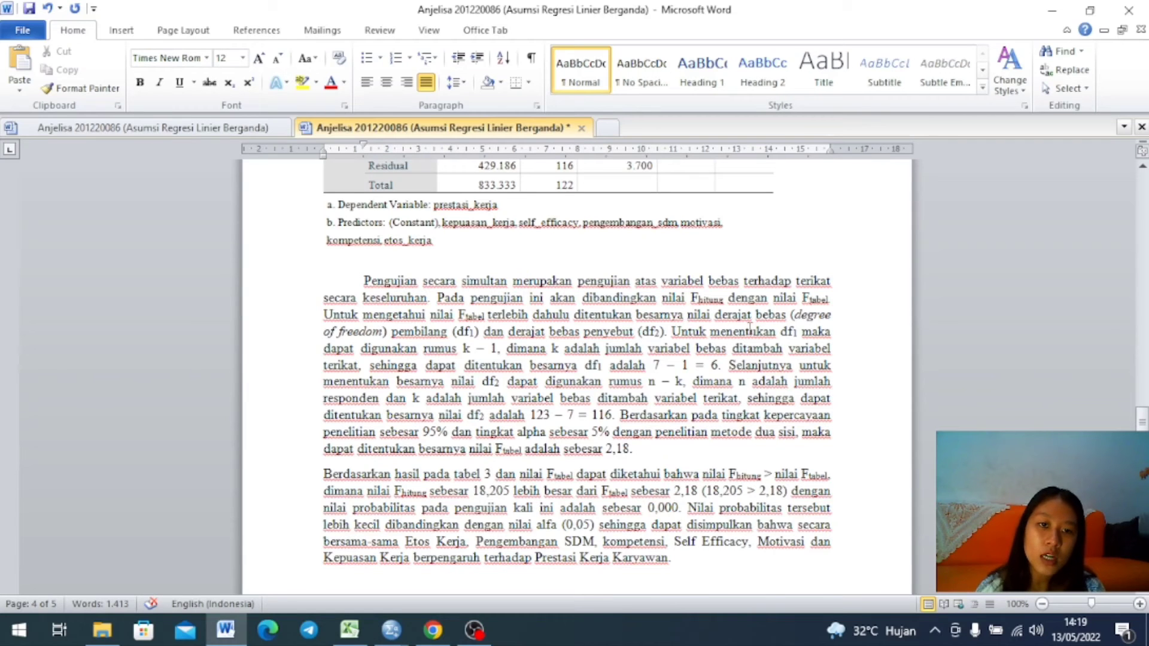
Step: Read the two paragraphs below the ANOVA table on the degrees of freedom and the comparison of F hitung with F tabel
scroll(495, 334, down, 1)
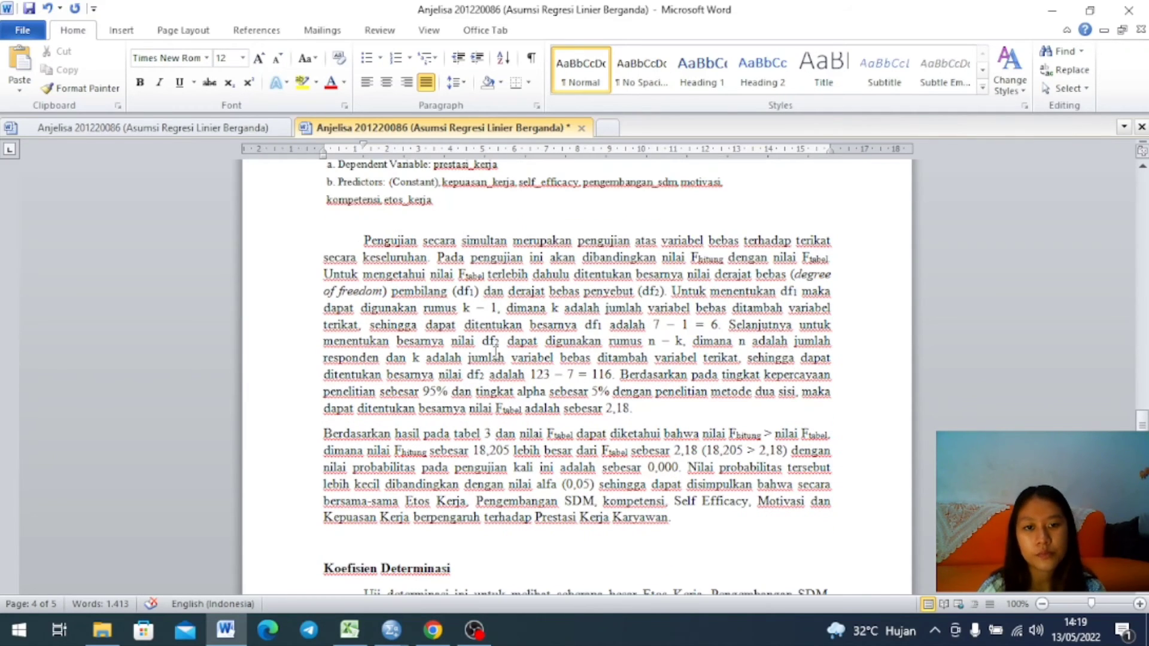
scroll(488, 350, down, 3)
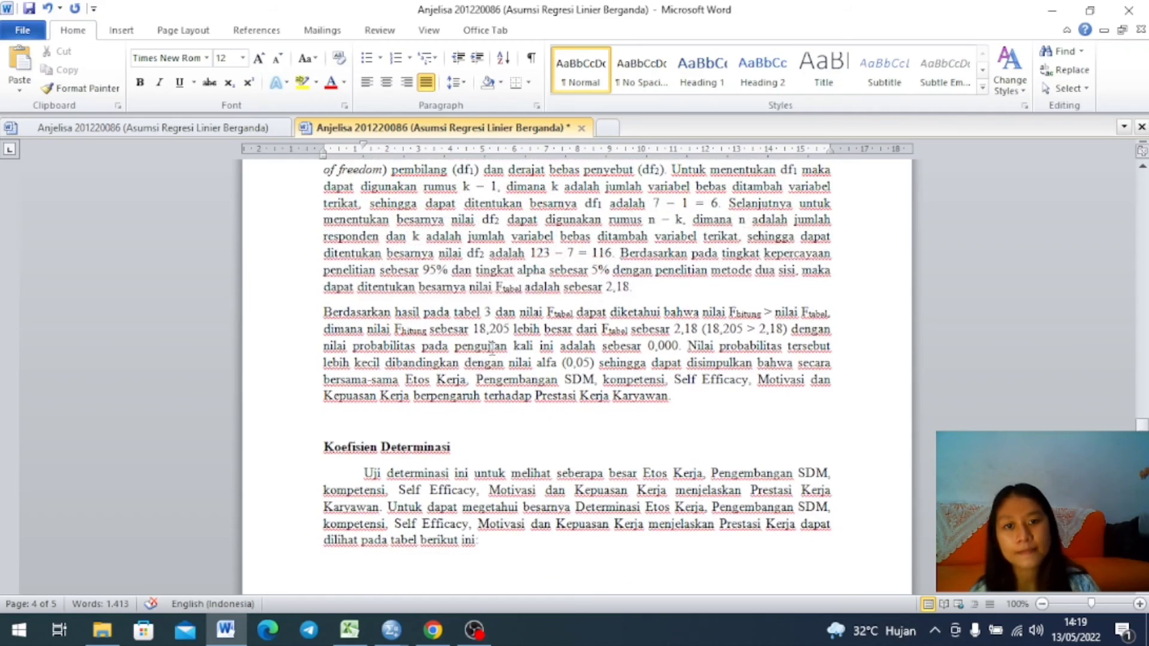
scroll(481, 352, up, 1)
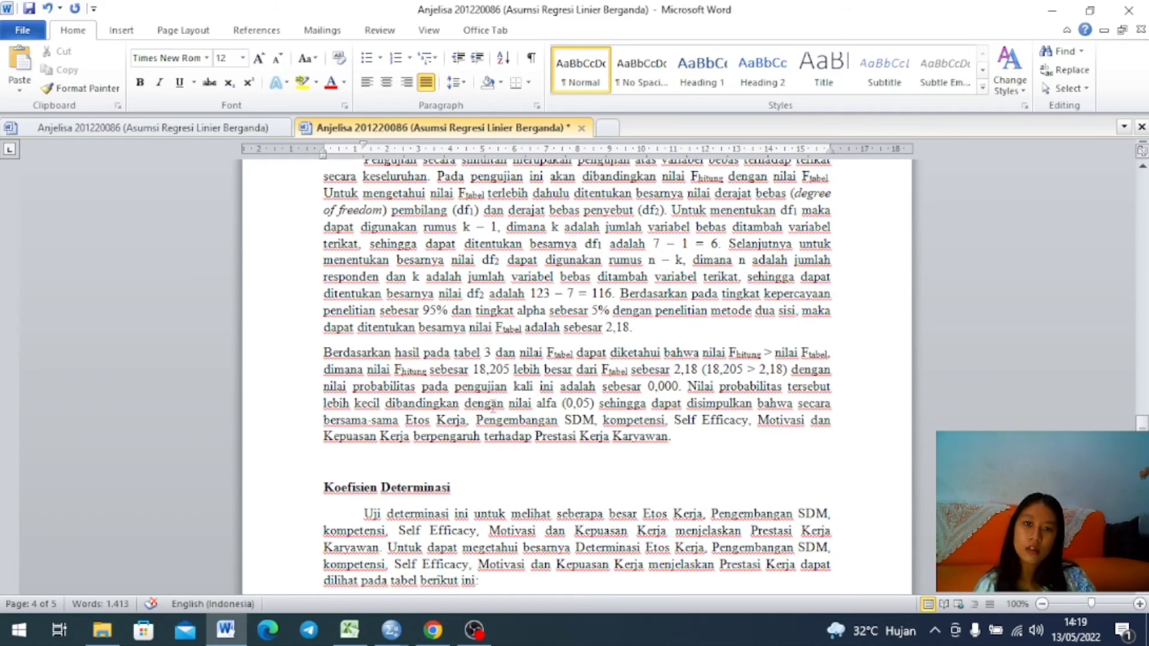
scroll(494, 407, down, 2)
scroll(512, 392, down, 1)
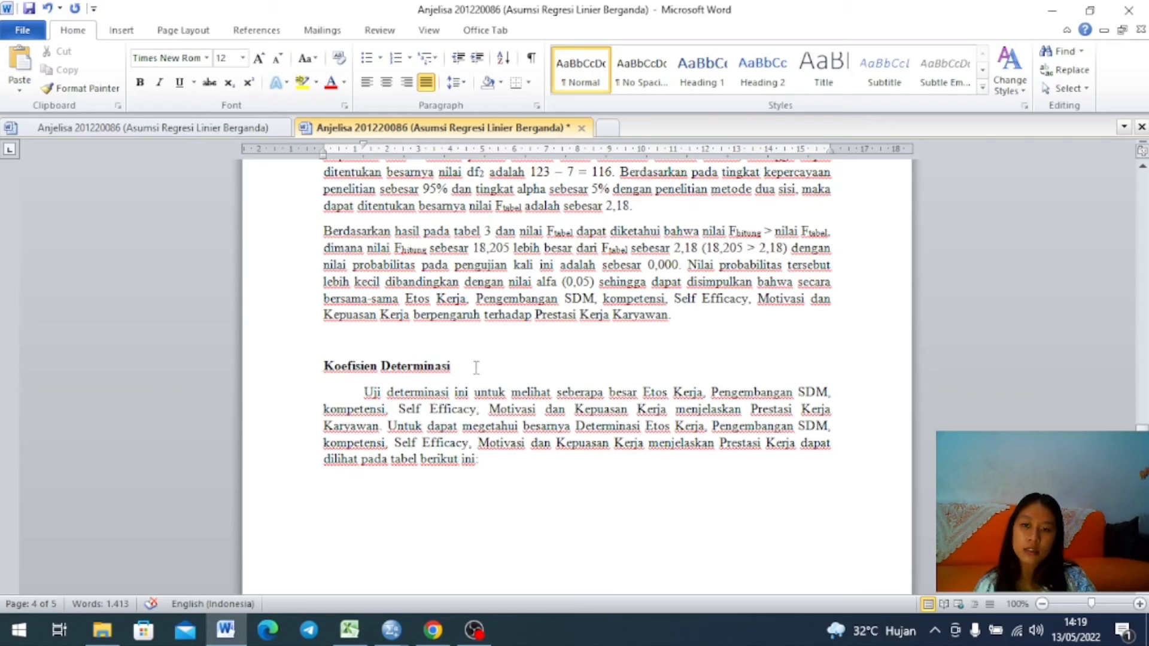
Step: Examine the Koefisien Determinasi section, including the Model Summary in Tabel 4 and the R Square explanation below it
scroll(477, 383, down, 2)
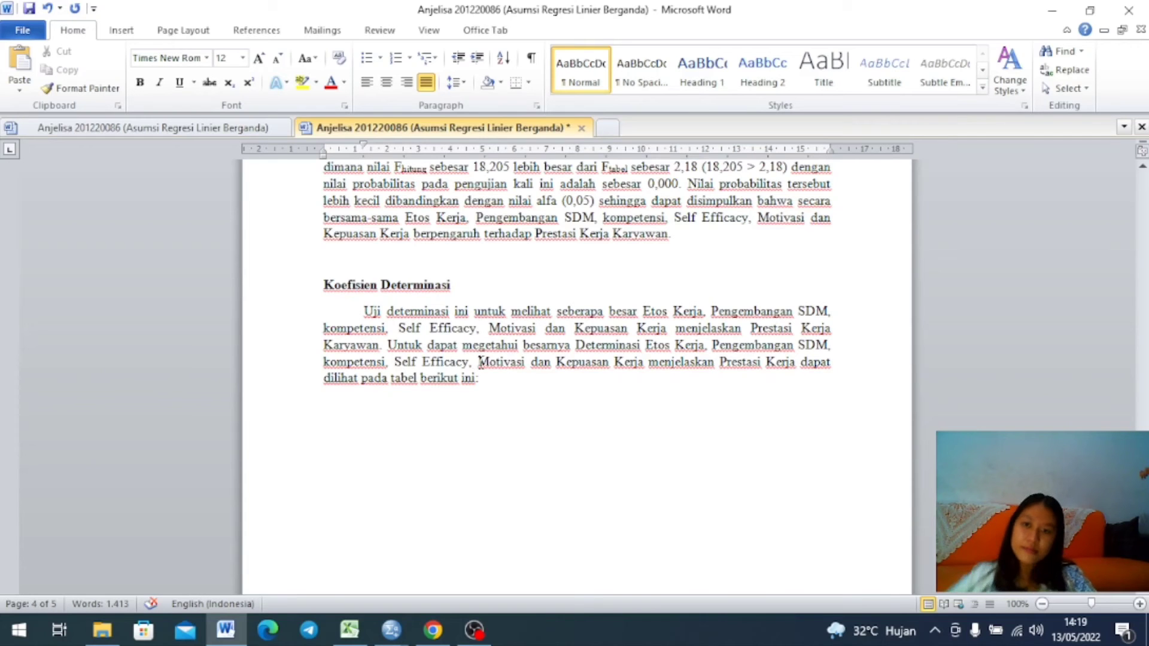
scroll(484, 365, down, 5)
scroll(486, 368, up, 4)
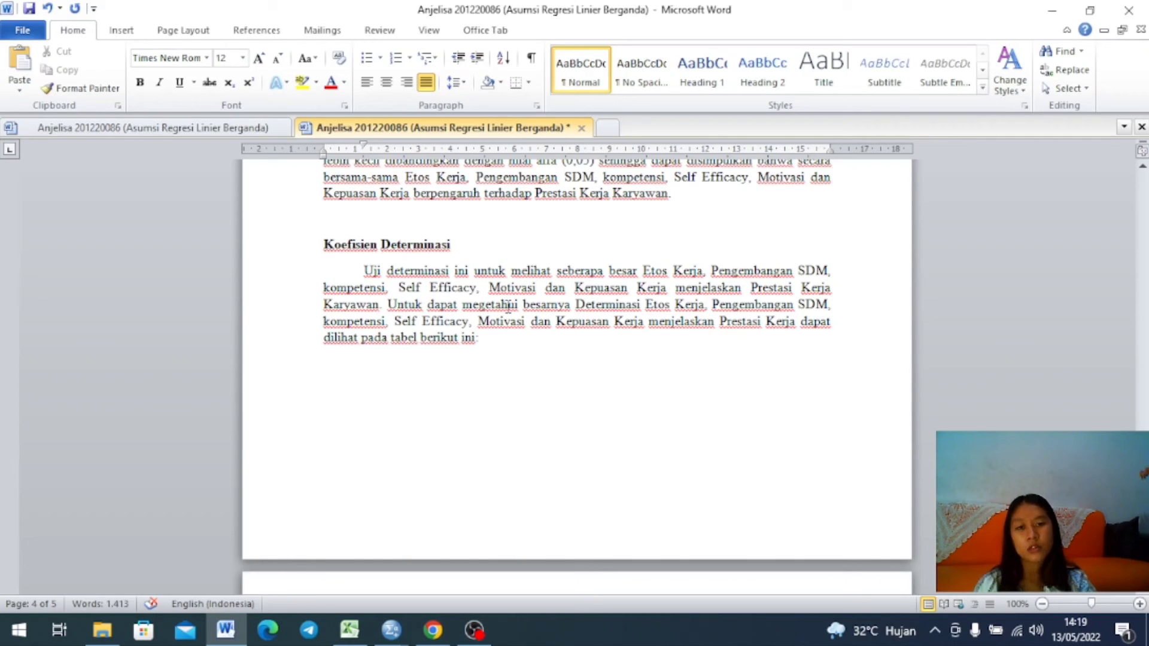
scroll(503, 304, down, 3)
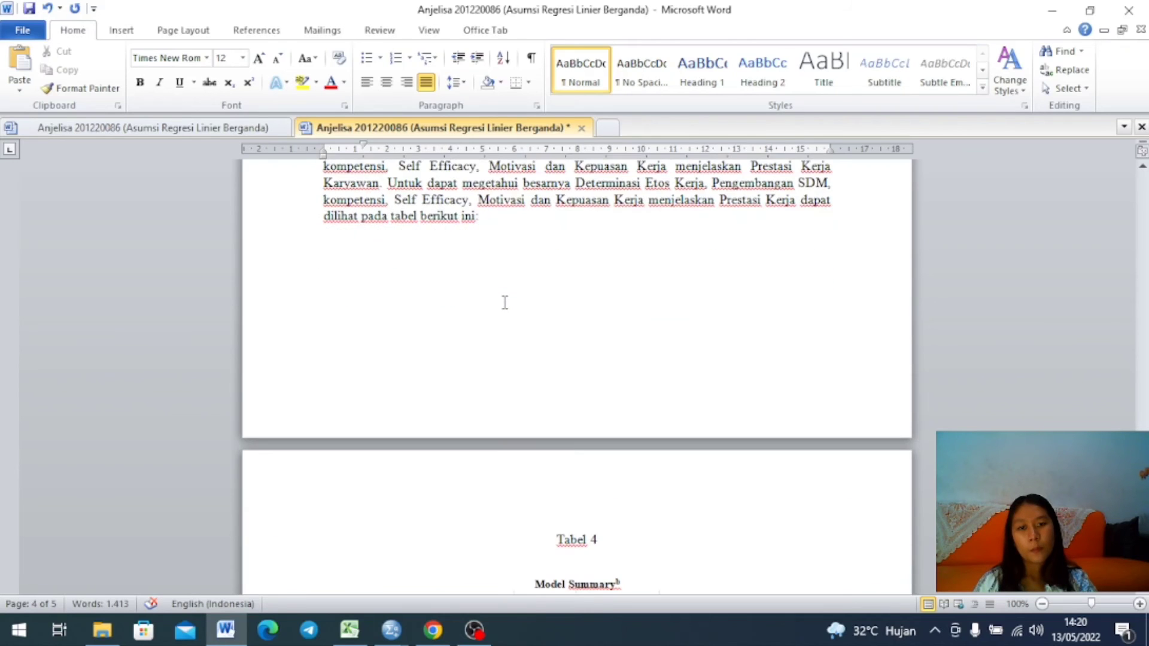
scroll(496, 305, down, 5)
scroll(496, 307, down, 2)
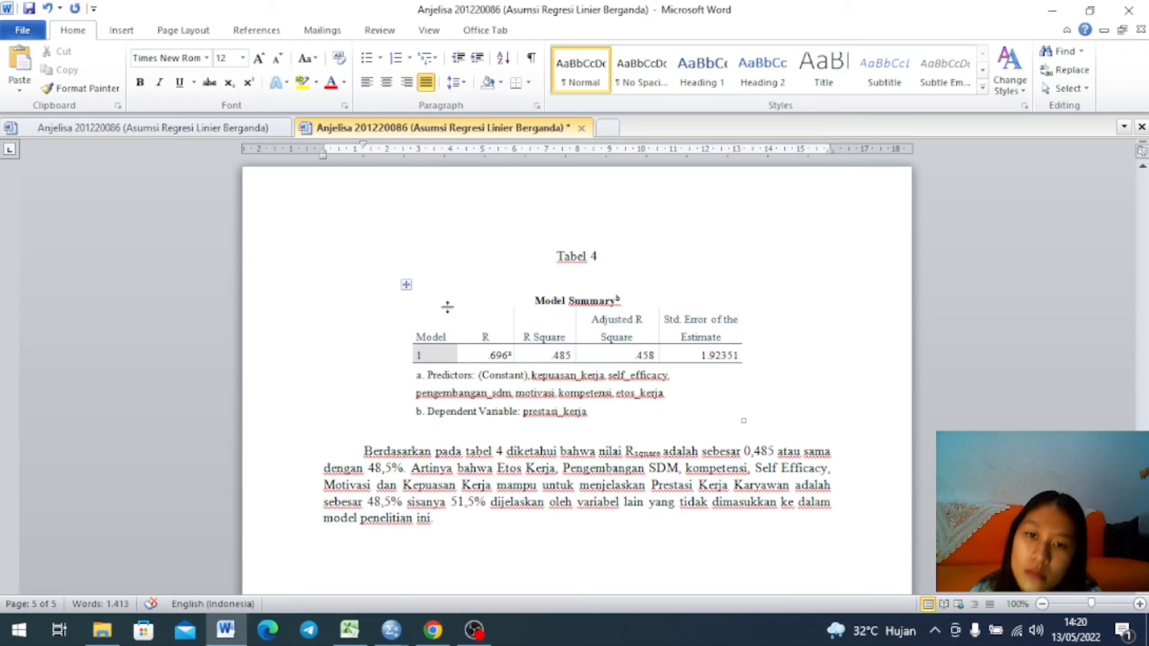
scroll(622, 326, down, 2)
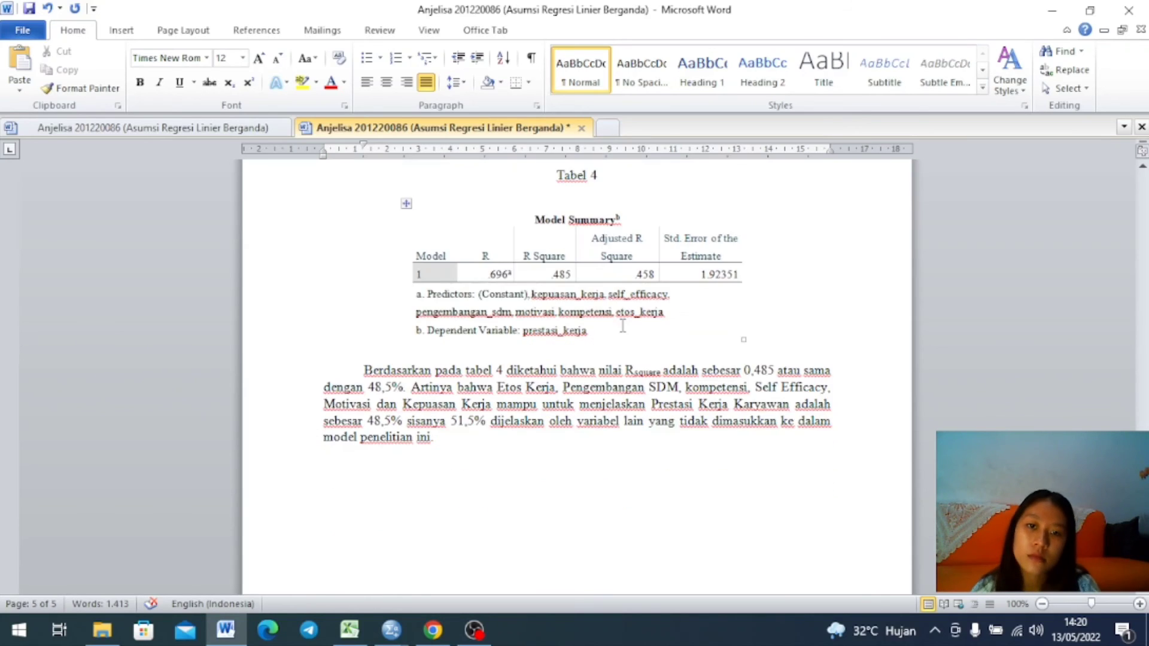
scroll(622, 326, down, 1)
scroll(609, 308, down, 2)
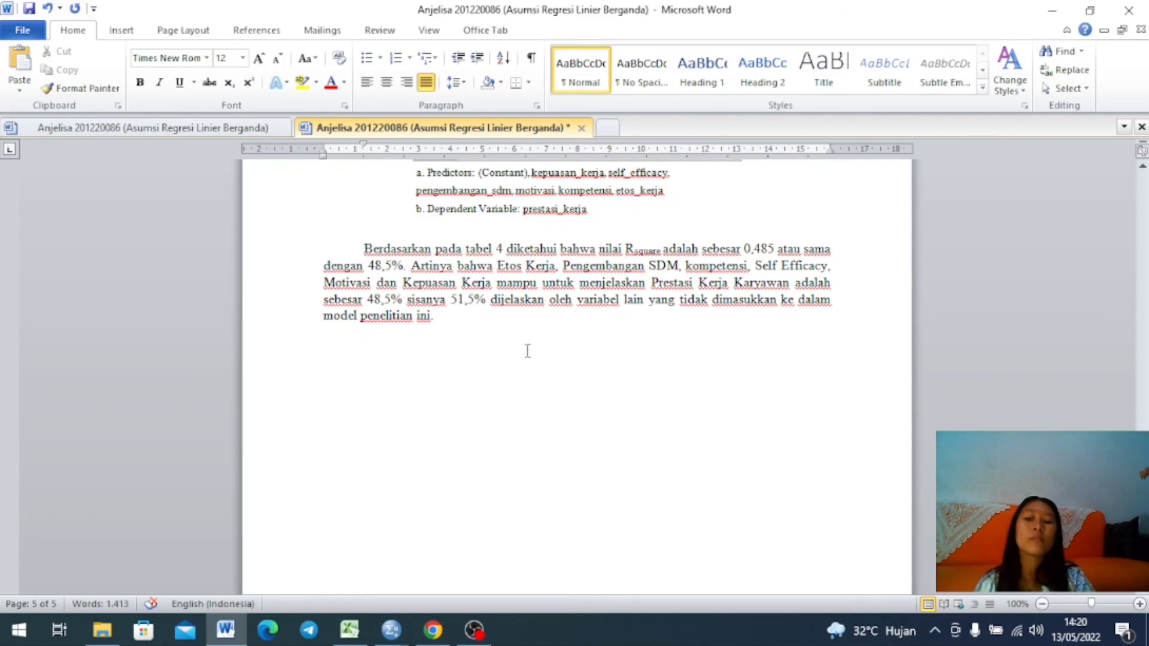
scroll(527, 351, down, 5)
scroll(528, 335, up, 5)
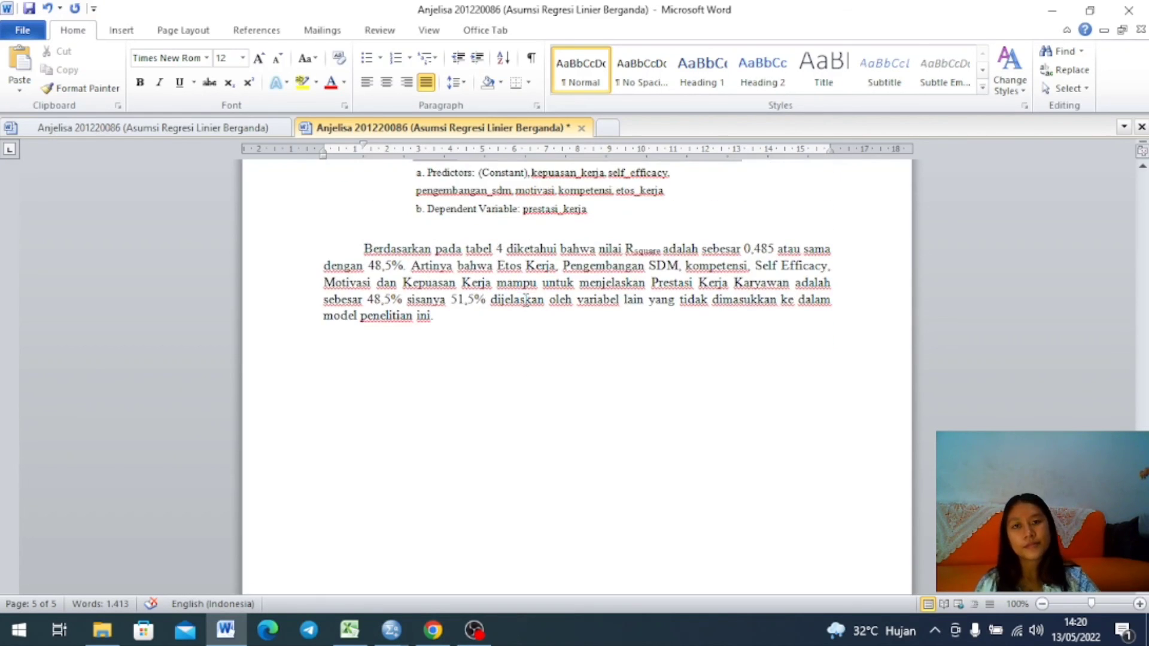
Step: Look back through the report from the Koefisien Determinasi section to the numbered coefficient interpretations above Pengujian Hipotesis
scroll(526, 299, up, 12)
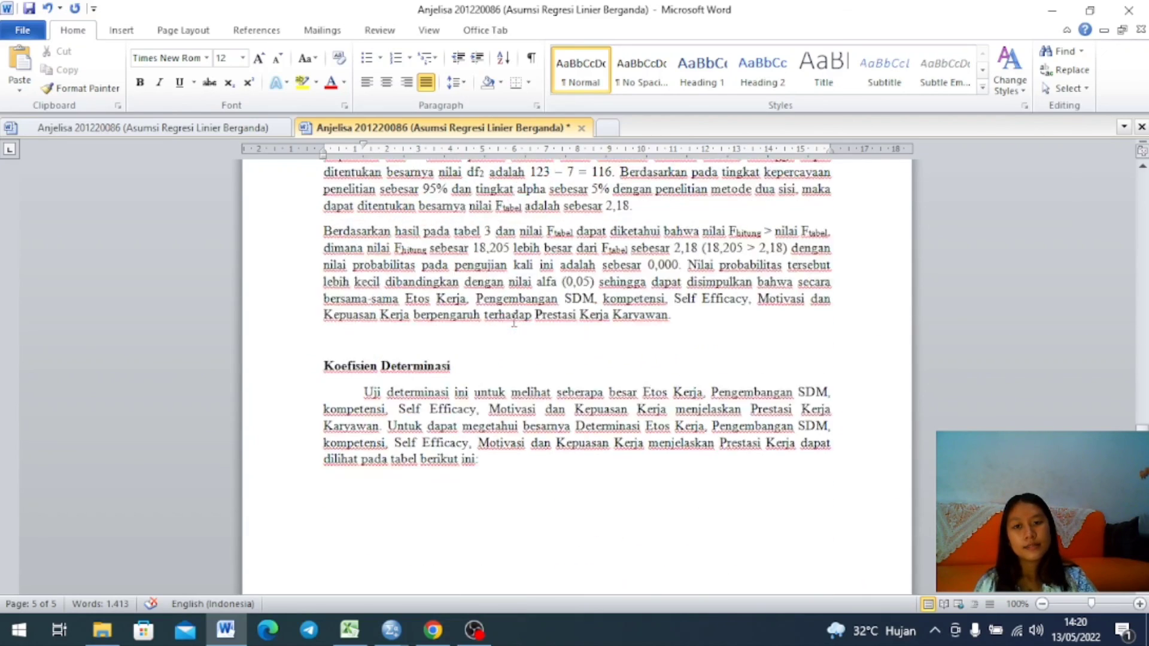
scroll(521, 330, up, 12)
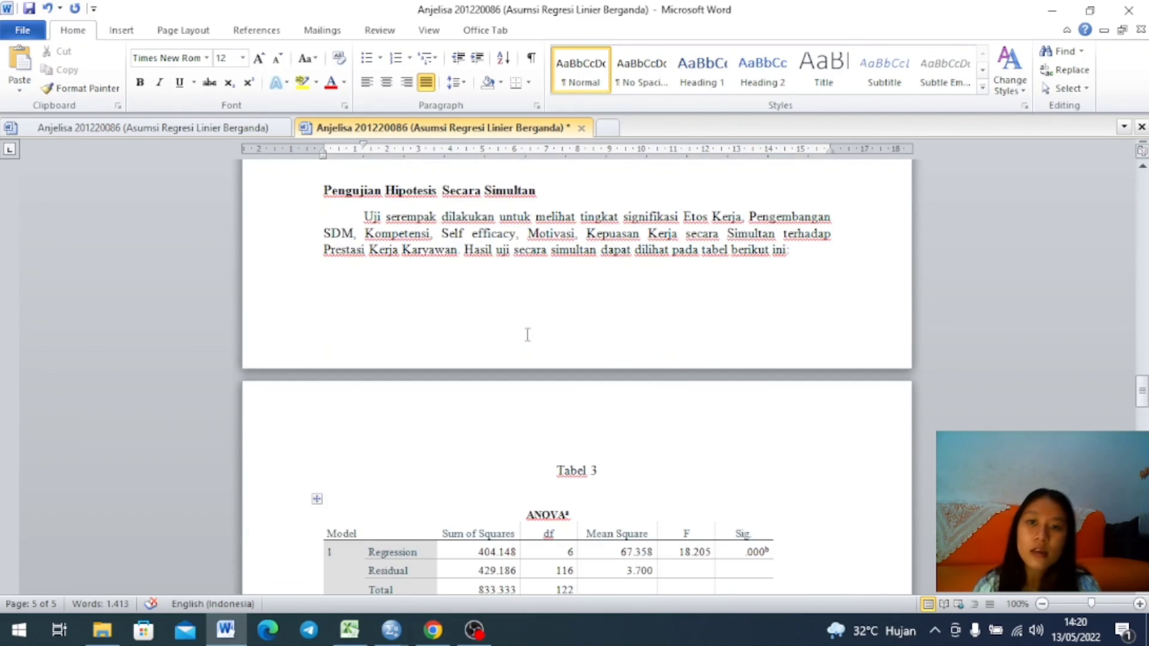
scroll(527, 334, up, 5)
scroll(527, 334, up, 10)
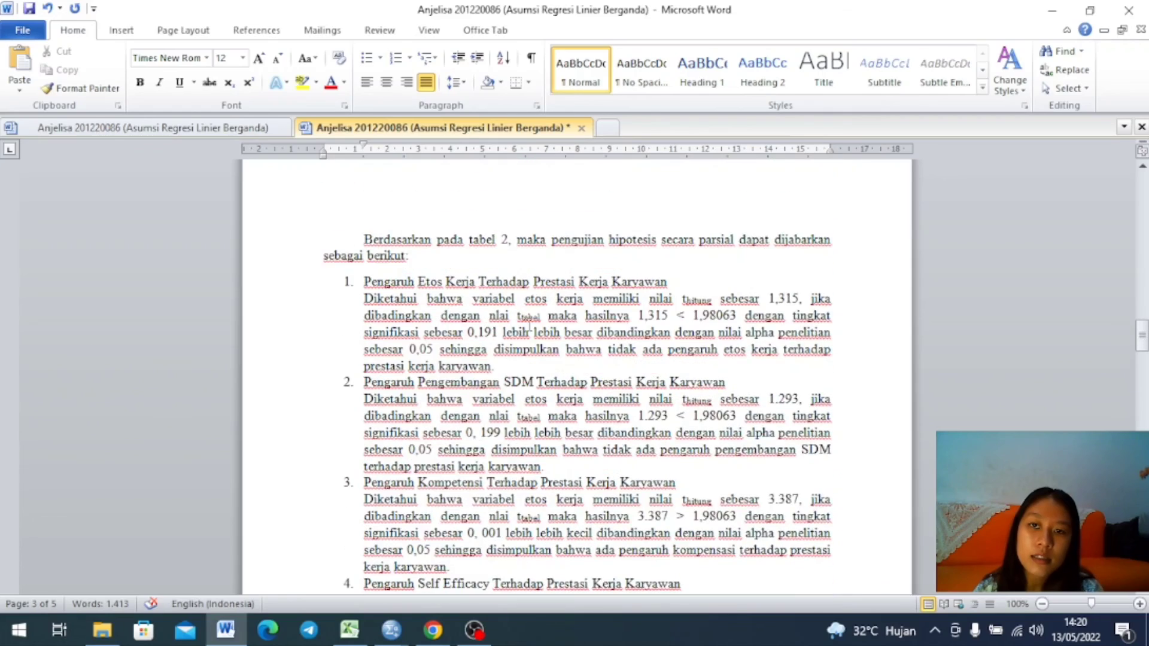
scroll(527, 323, up, 17)
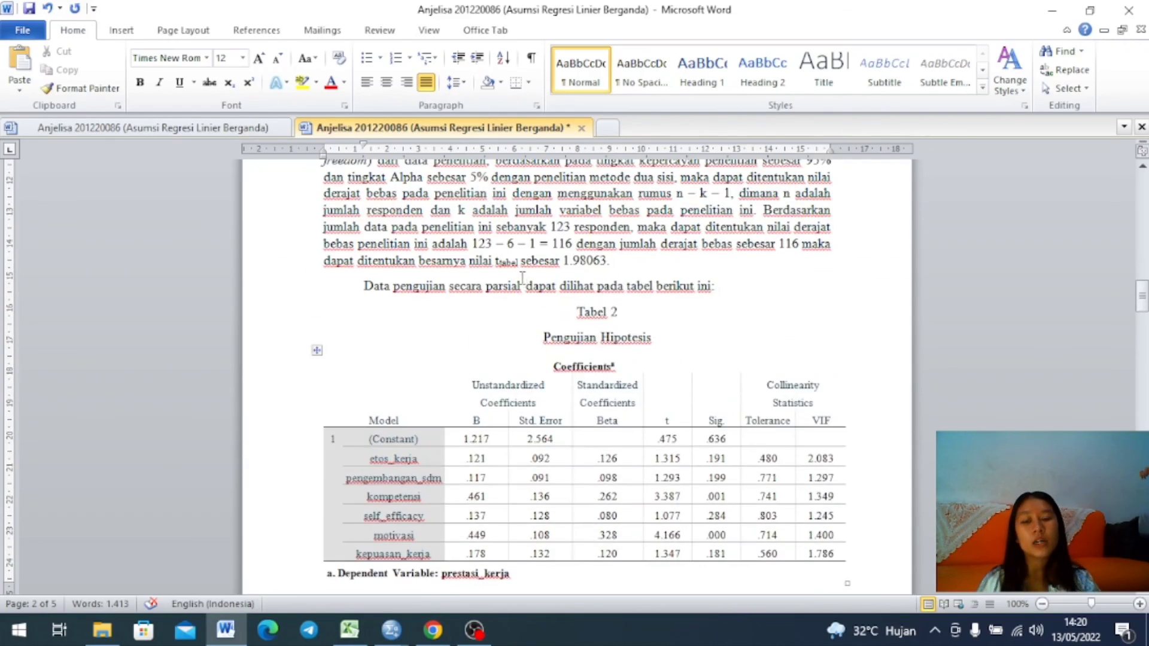
scroll(548, 340, up, 6)
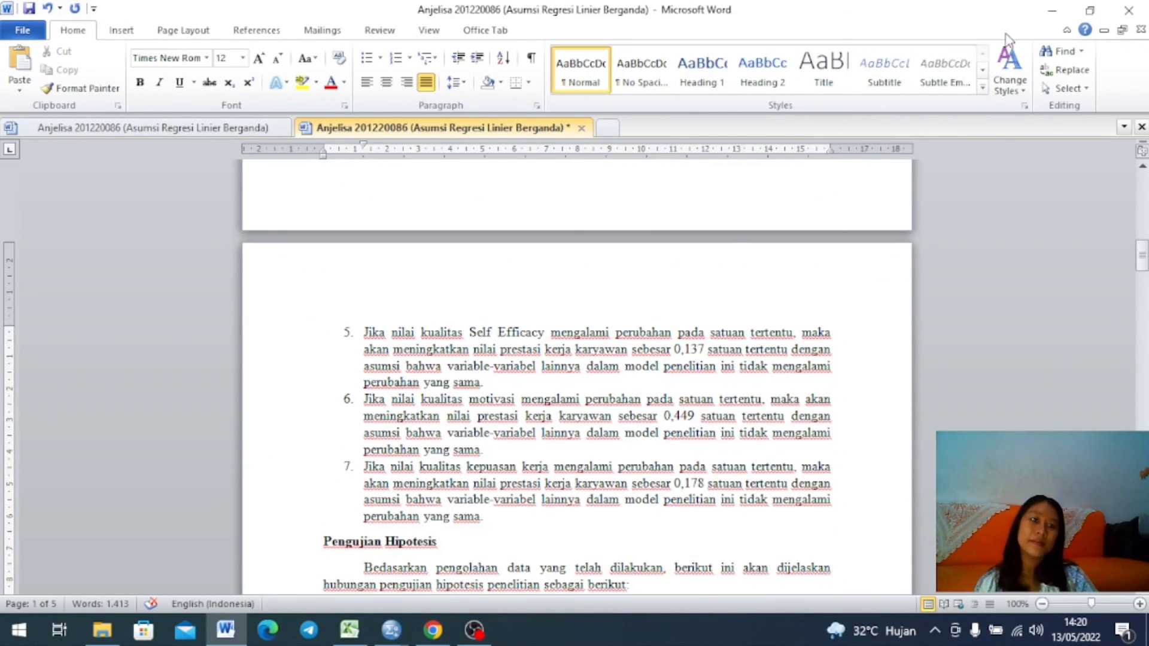